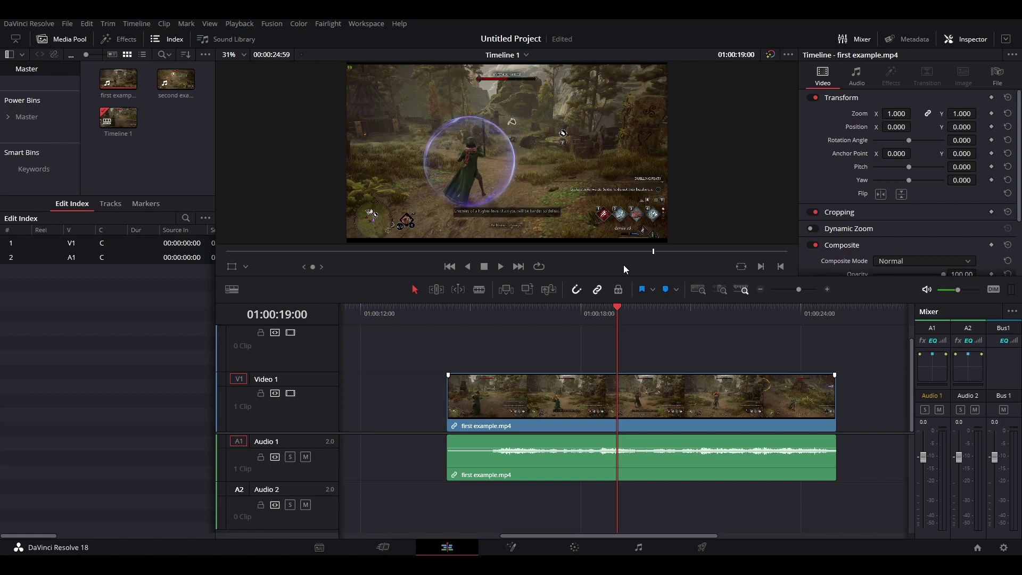
Step: Save the project and park the playhead at 01:00:17:55 in the first clip
key(ctrl+s)
click(614, 308)
drag(614, 308, 576, 318)
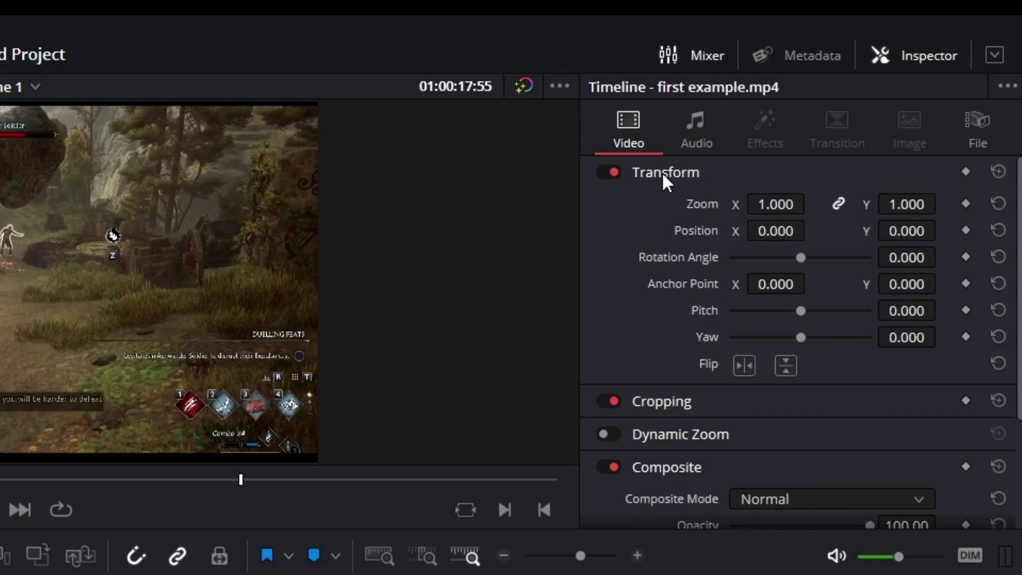
Step: Add a Zoom keyframe at 1.000 at 01:00:17:55, then step ahead to 01:00:18:05
click(965, 203)
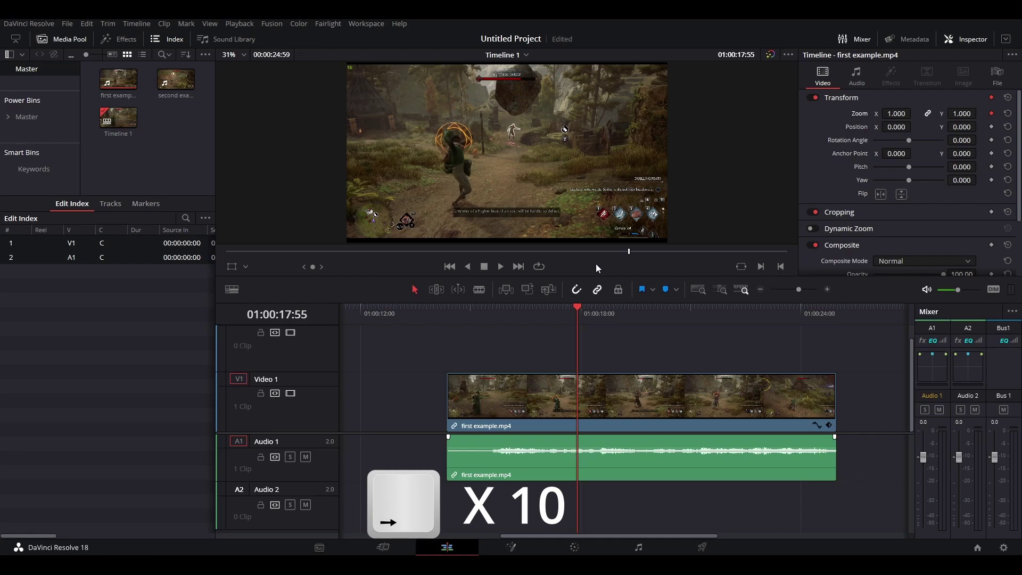
key(Right)
key(Right)
key(Right)
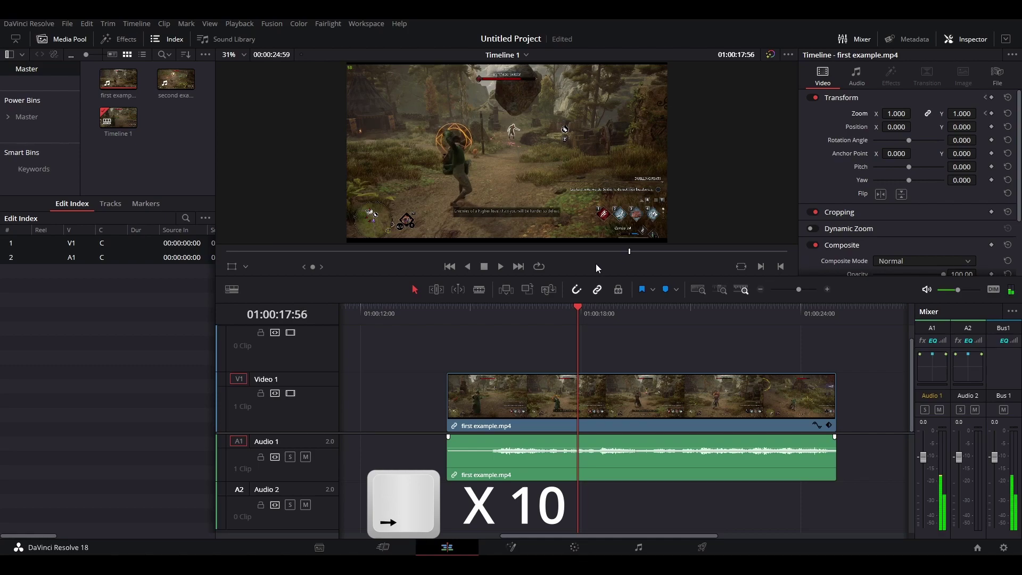
key(Right)
key(Right)
key(Right)
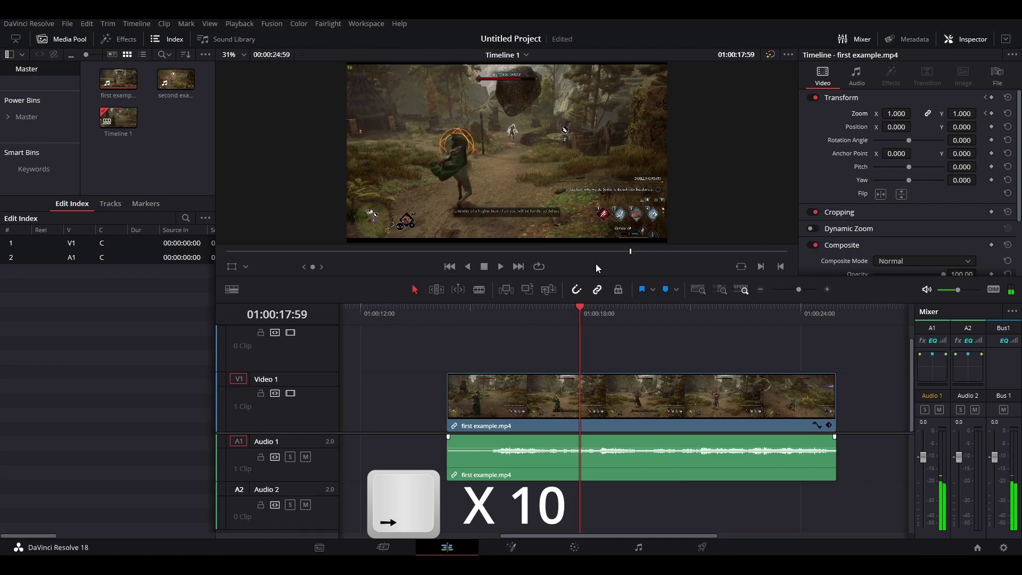
key(Right)
key(Right)
key(Right)
key(Right)
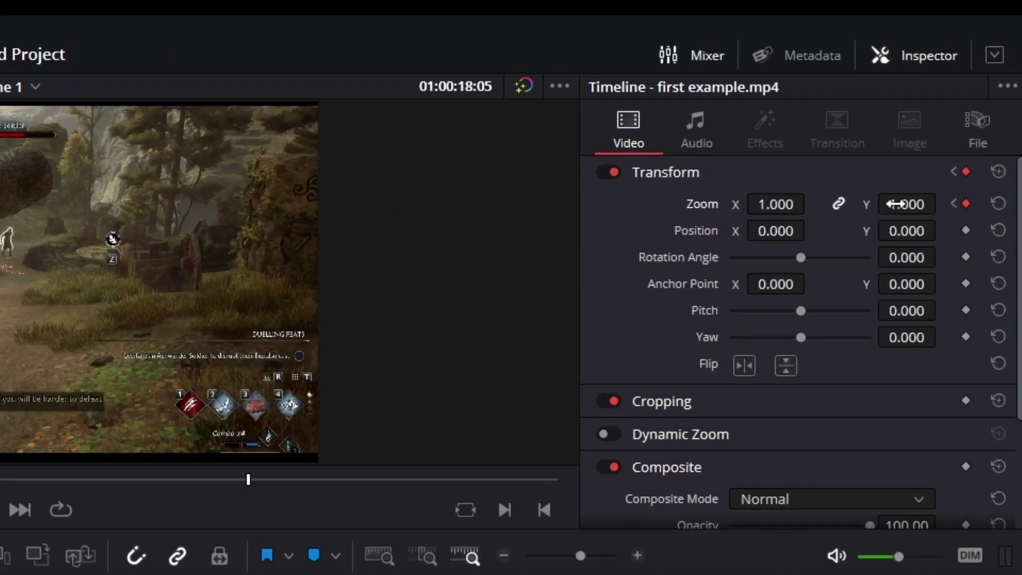
Step: Drag Zoom up to 1.300 at 01:00:18:05 to create the second keyframe
drag(894, 204, 943, 203)
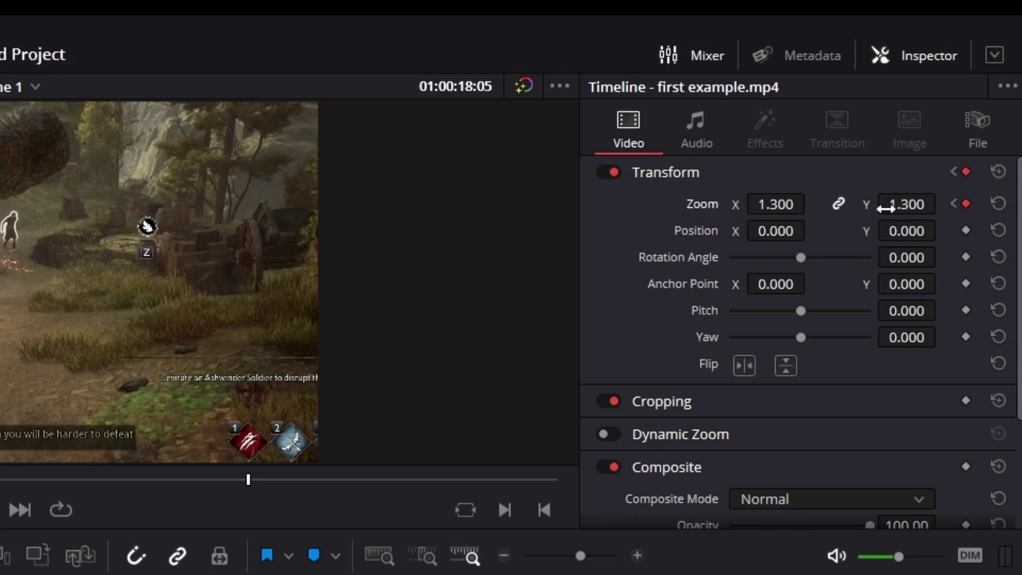
drag(885, 208, 942, 204)
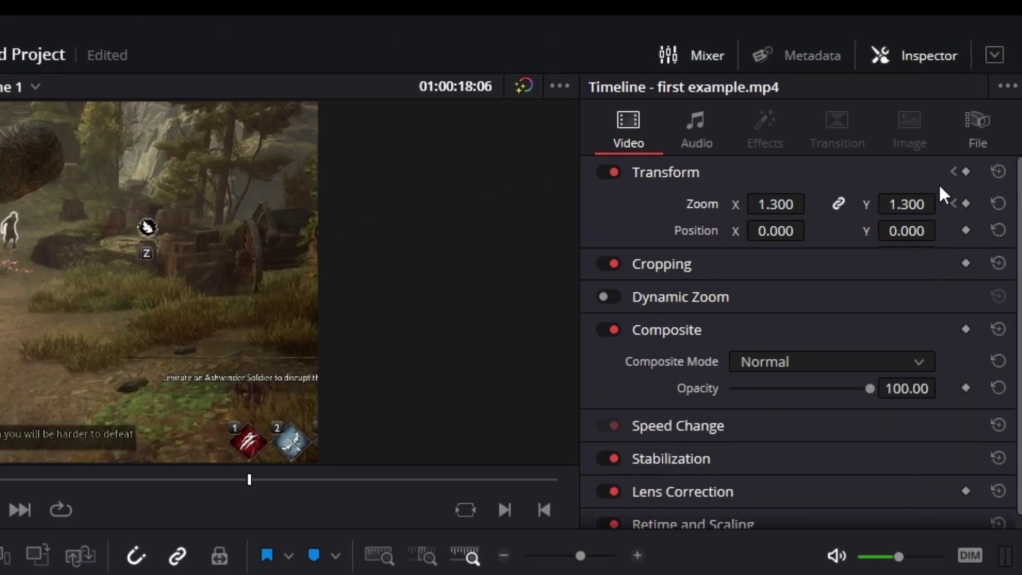
Step: Set Ease Out on the 1.000 Zoom keyframe and Ease In on the 1.300 keyframe
click(961, 99)
click(960, 99)
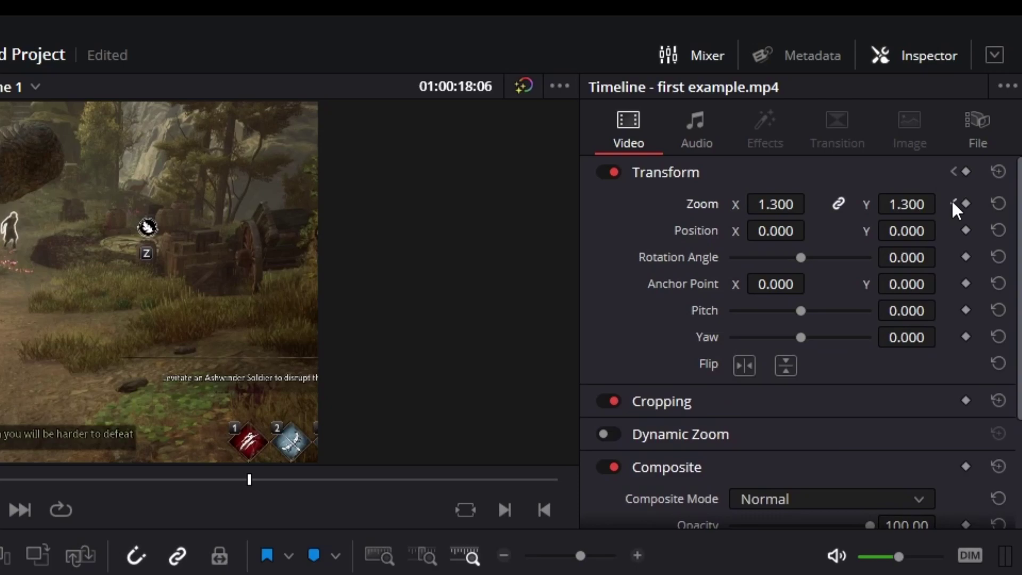
click(963, 204)
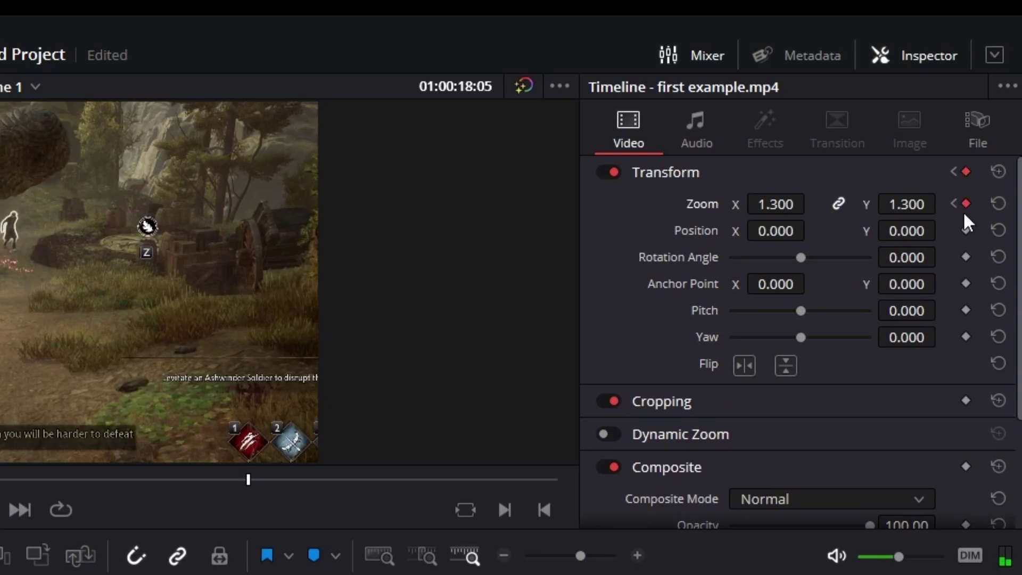
click(955, 203)
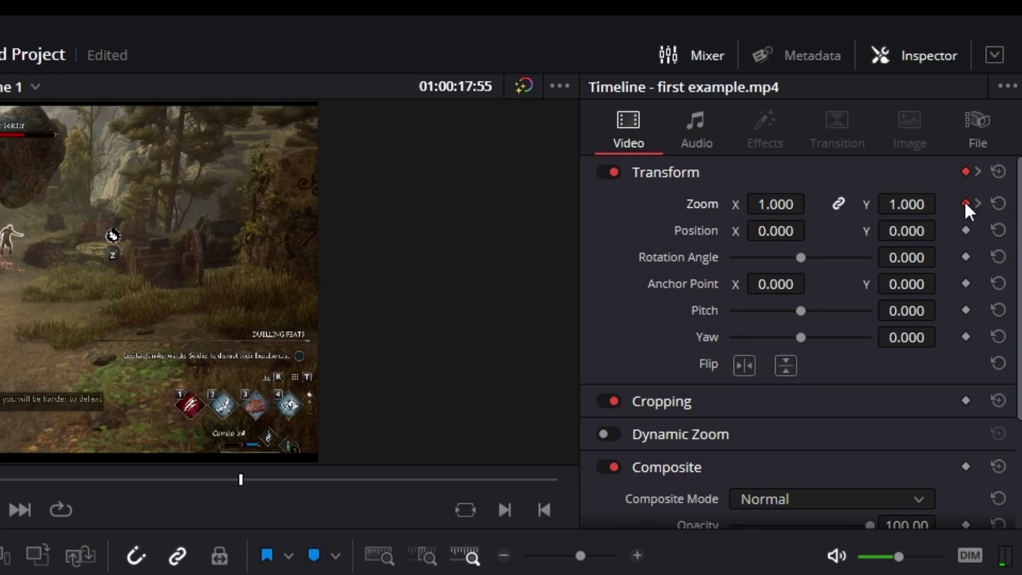
right_click(964, 202)
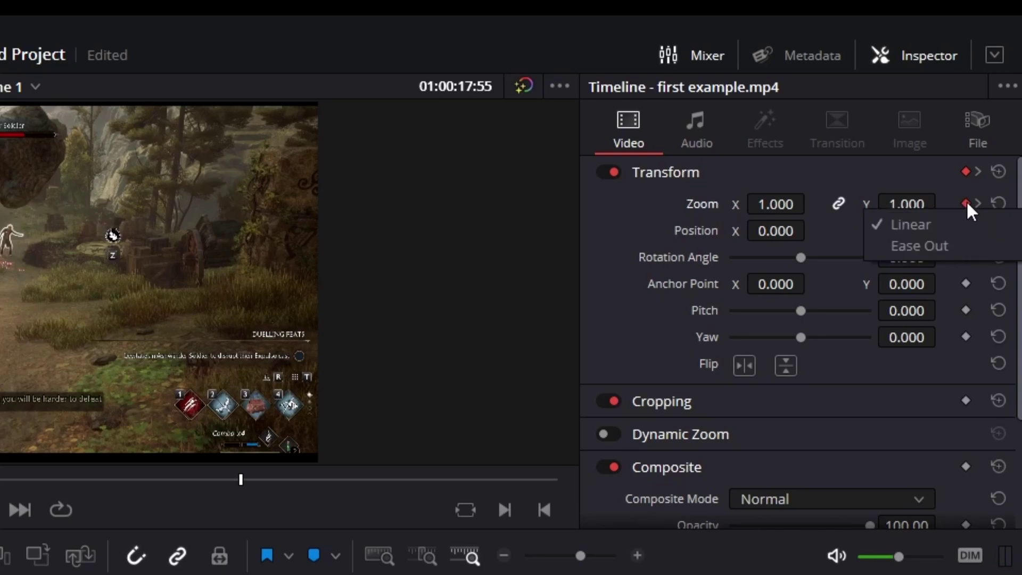
click(947, 243)
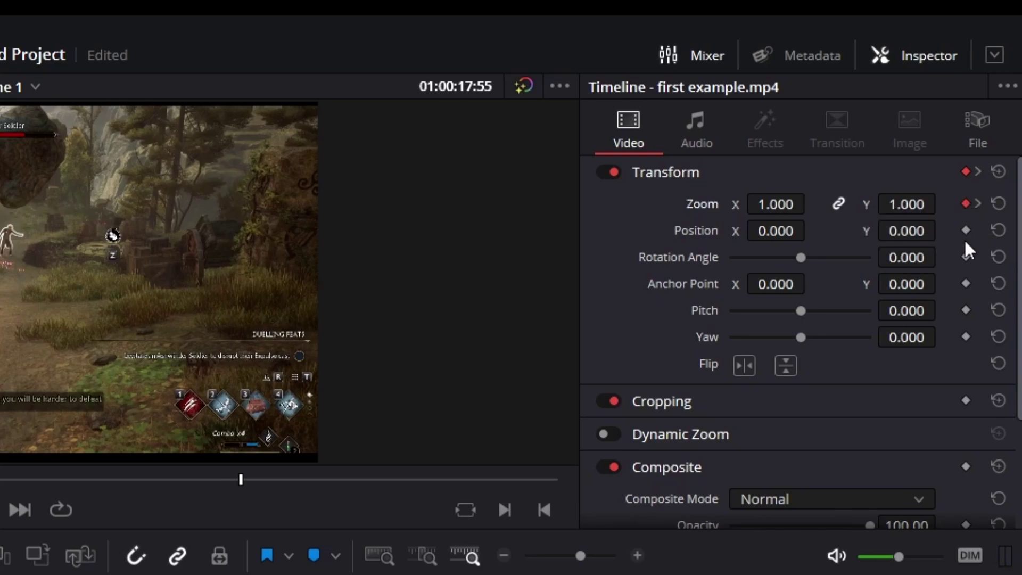
click(977, 202)
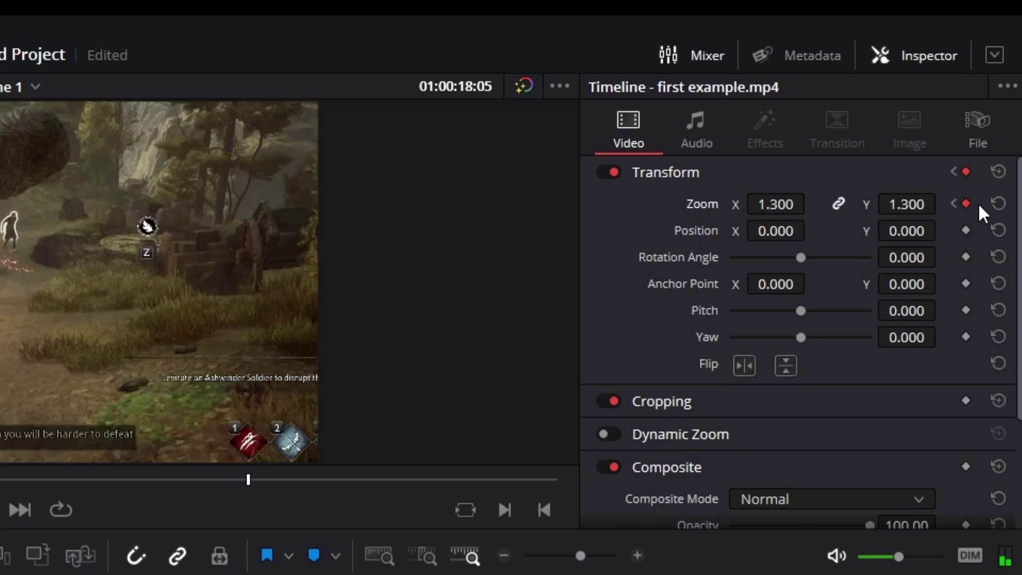
right_click(966, 202)
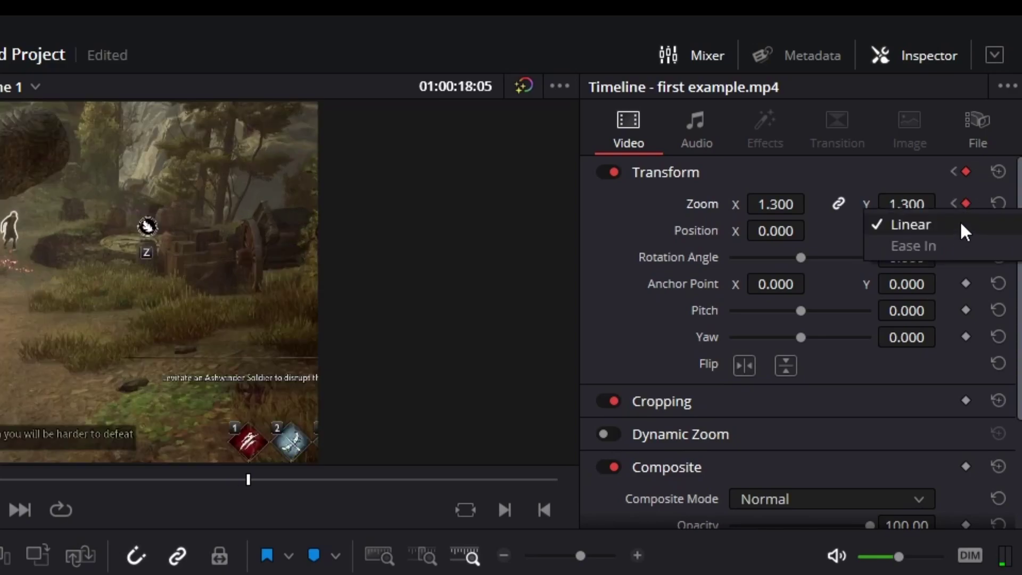
click(952, 244)
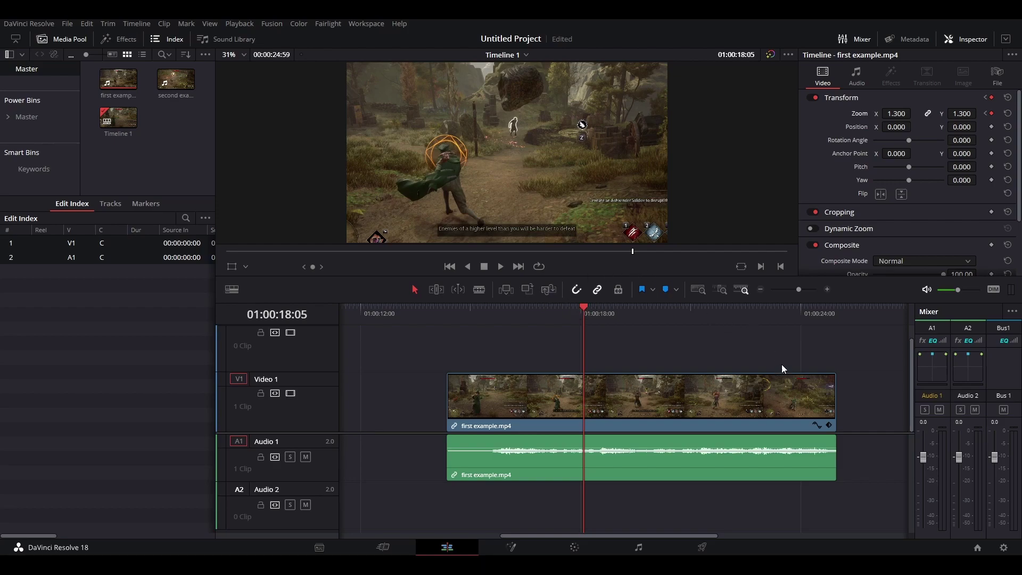
Step: Show the clip's Zoom X curve, enlarge the timeline, and play from the first keyframe
click(823, 423)
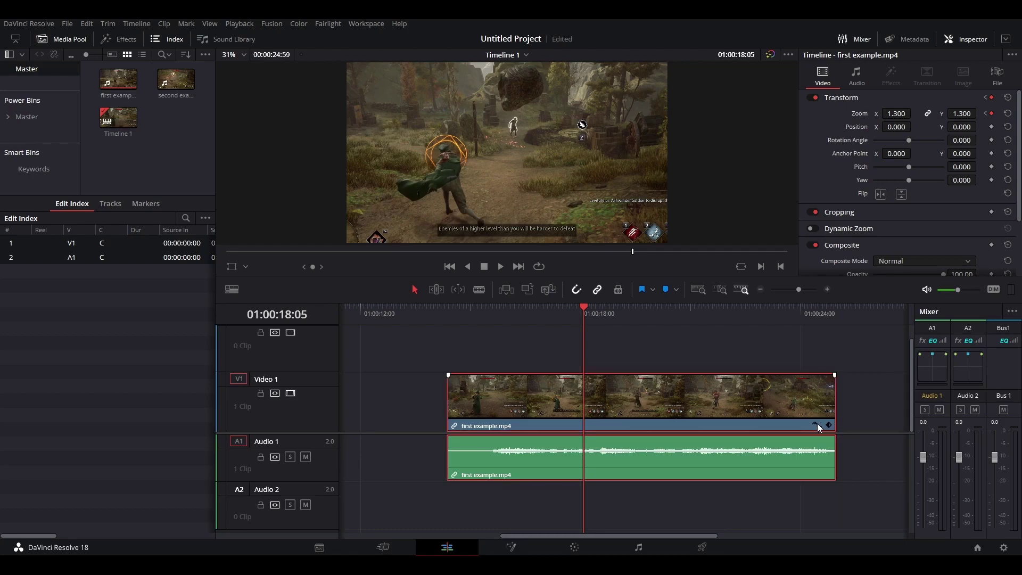
click(817, 424)
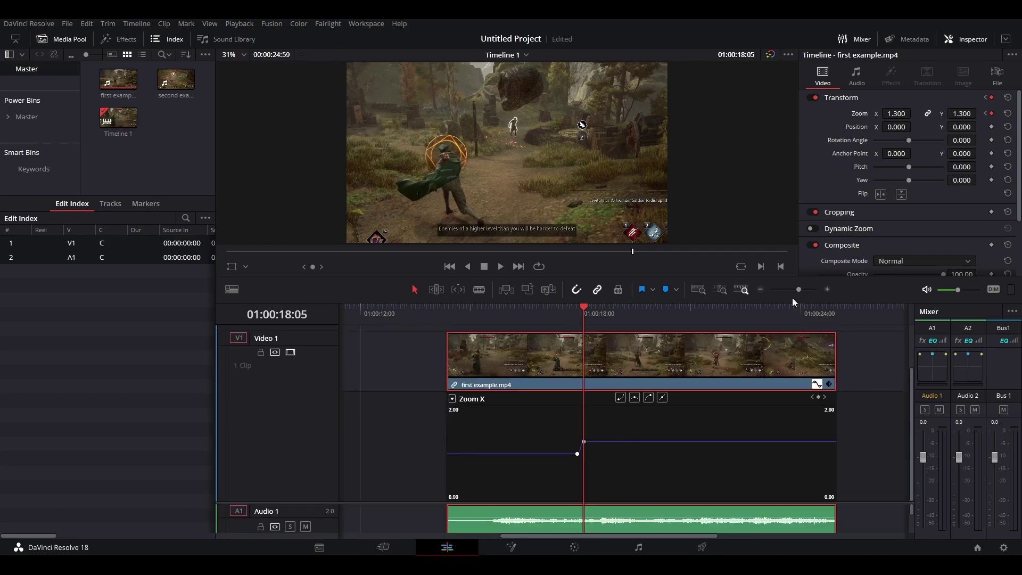
drag(798, 289, 812, 290)
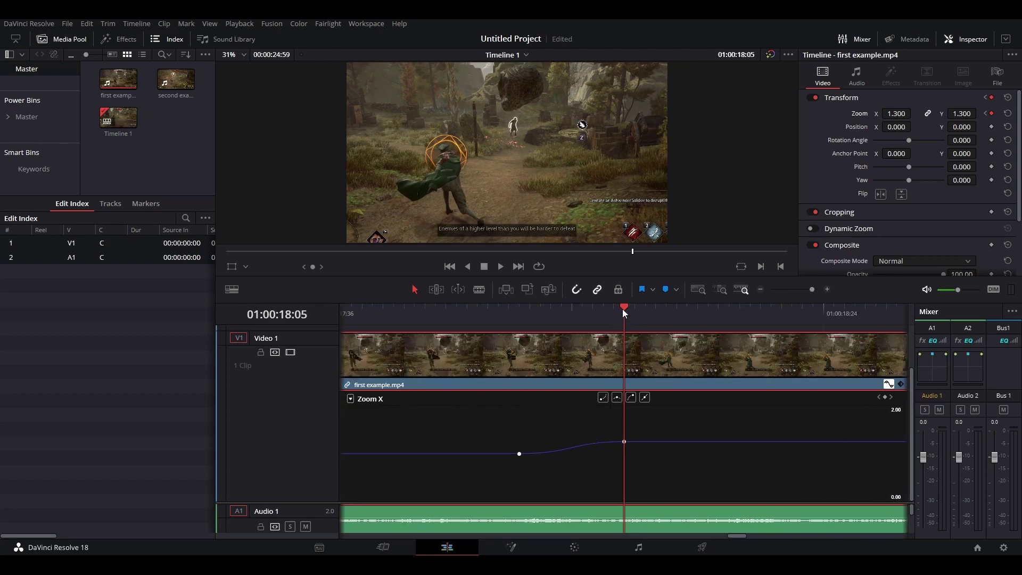
drag(623, 310, 505, 329)
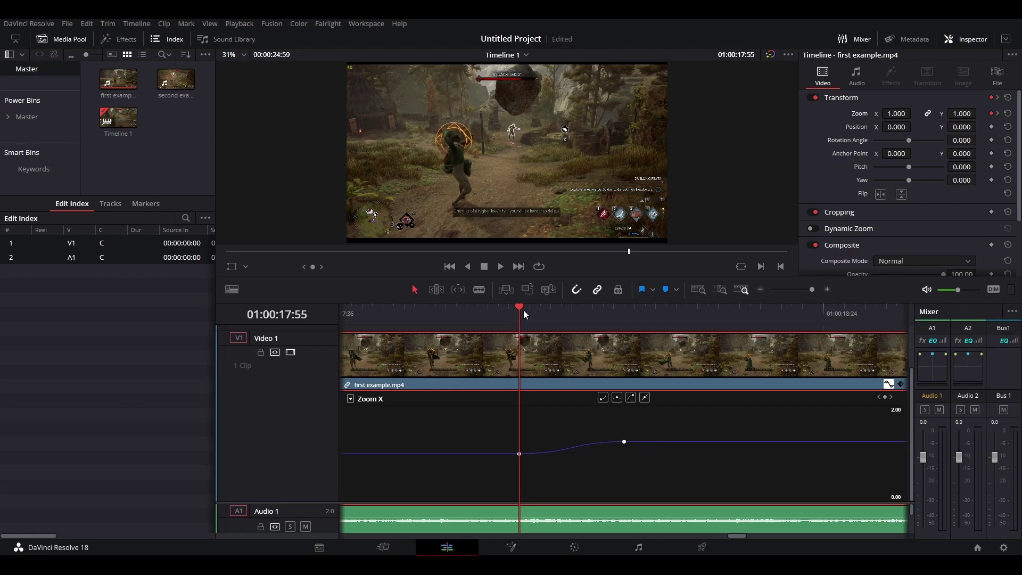
mouse_move(520, 309)
mouse_down()
mouse_move(438, 307)
mouse_move(519, 308)
mouse_up()
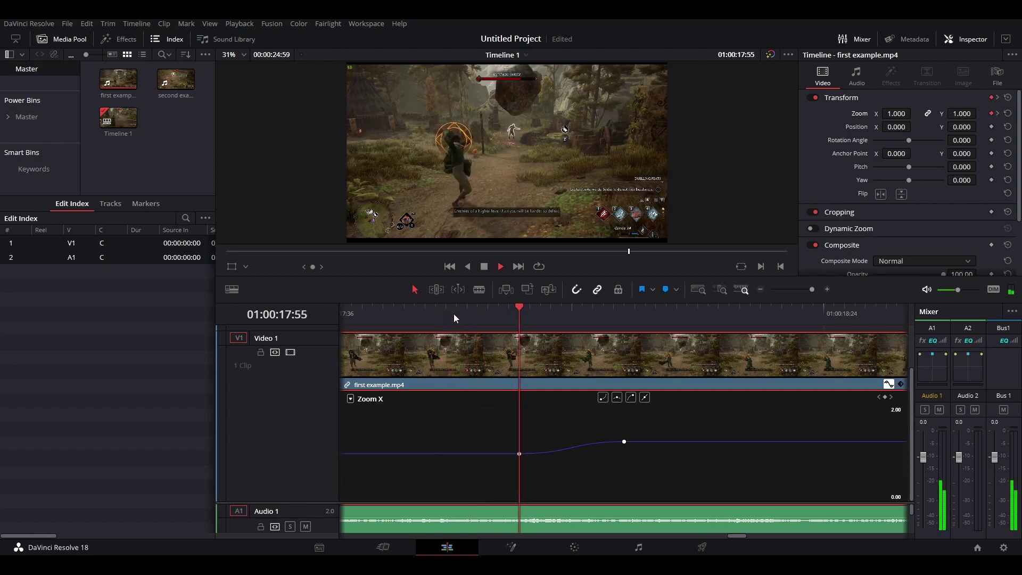
key(space)
key(space)
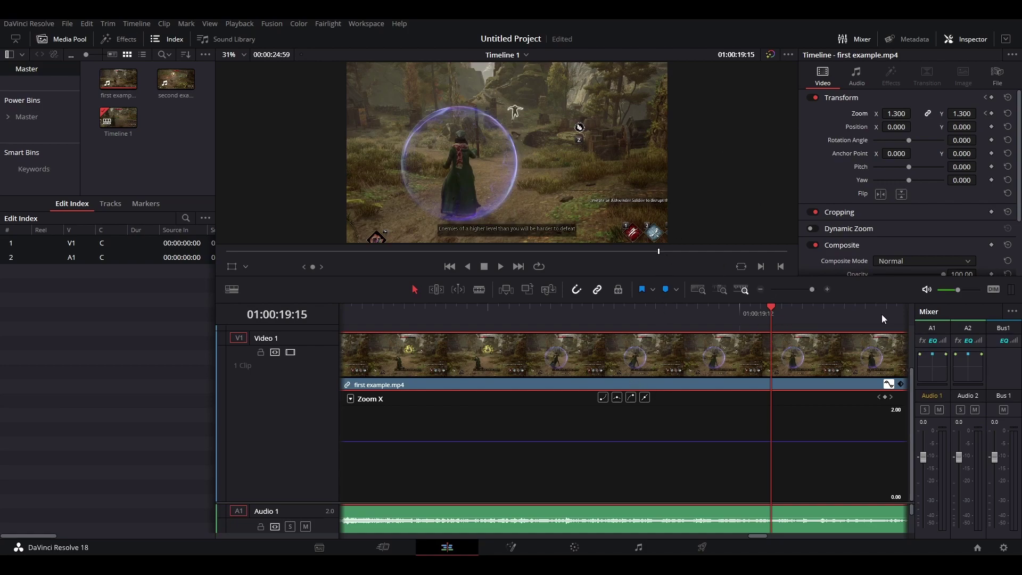
Step: Hide the curve editor, fit the whole clip in the timeline, and scrub through the zoom
click(888, 384)
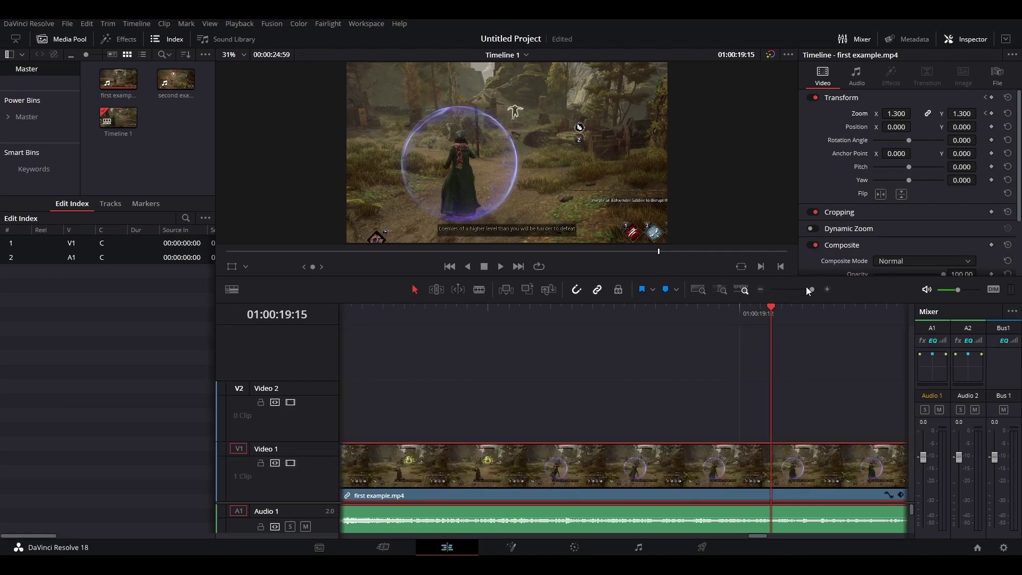
drag(806, 287, 798, 290)
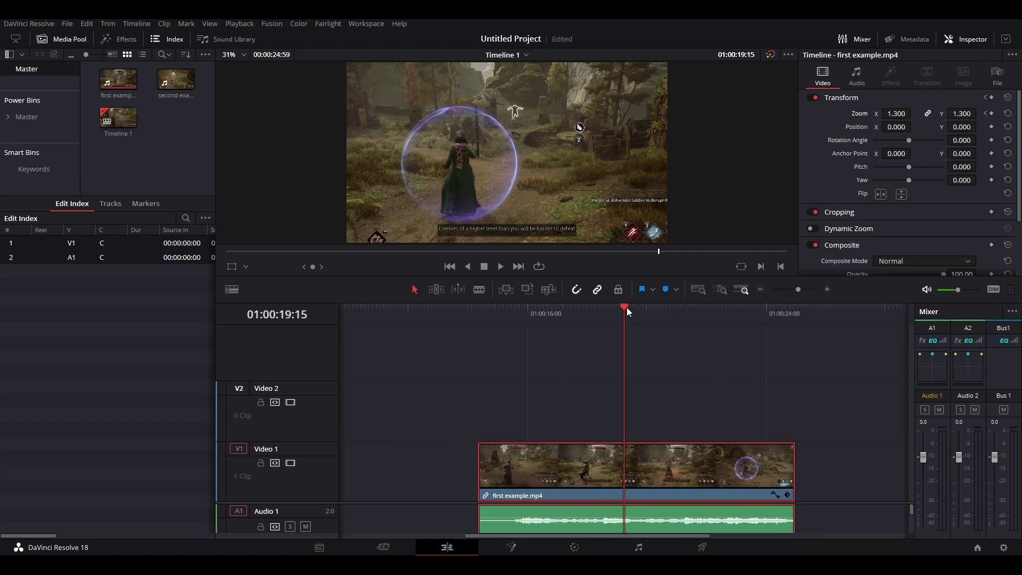
drag(627, 307, 576, 316)
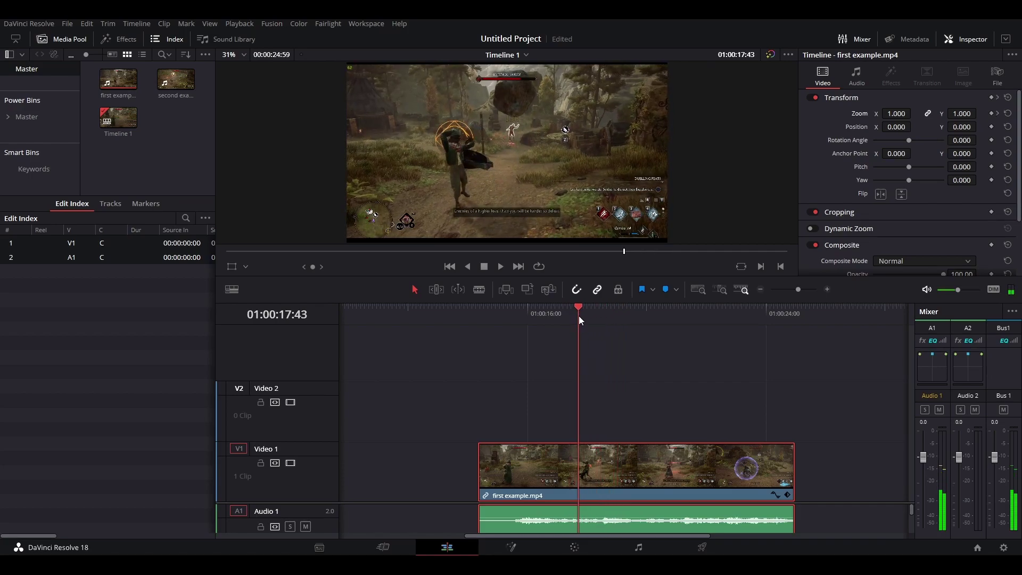
drag(579, 315, 609, 311)
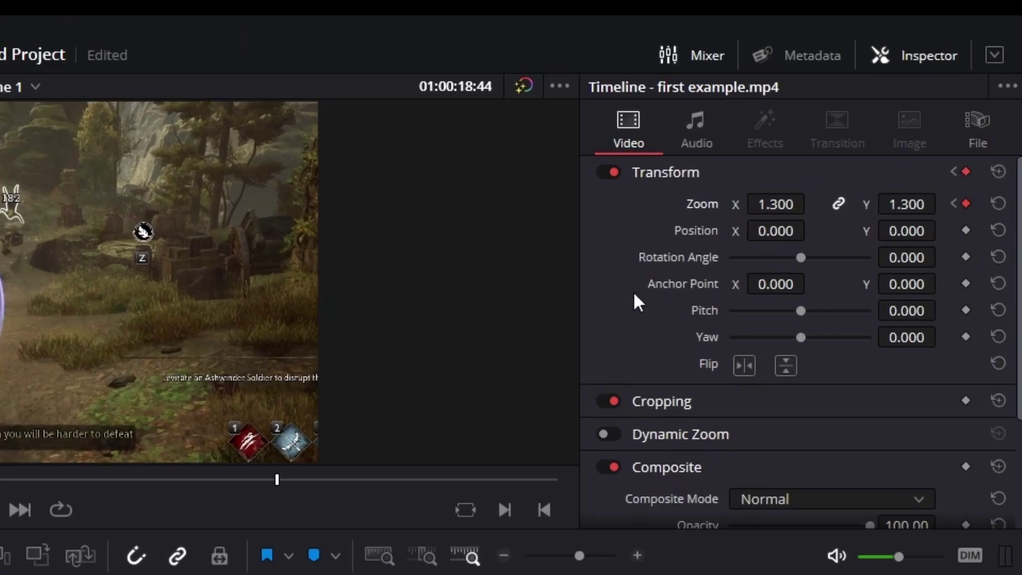
Step: Advance a few frames and bring Zoom back down to 1.000 at 01:00:18:54
key(Right)
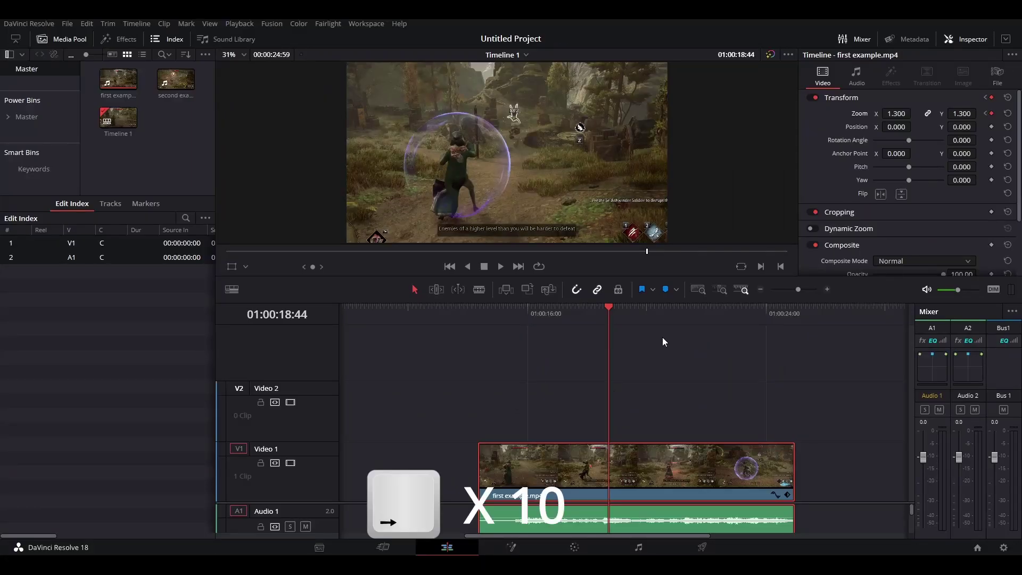
key(Right)
key(Right)
key(Right)
key(Right)
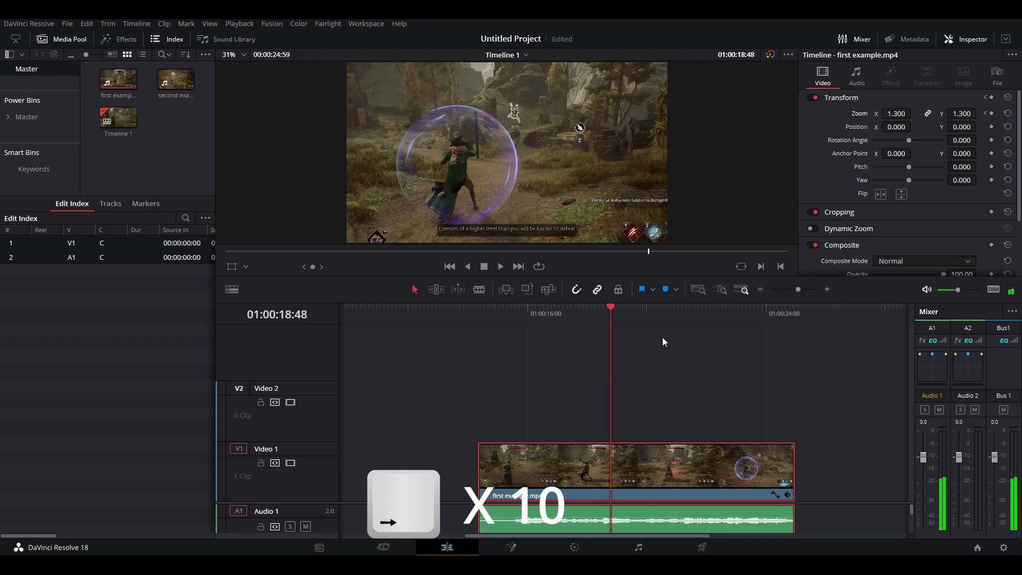
key(Right)
key(Right)
key(Right)
key(Right)
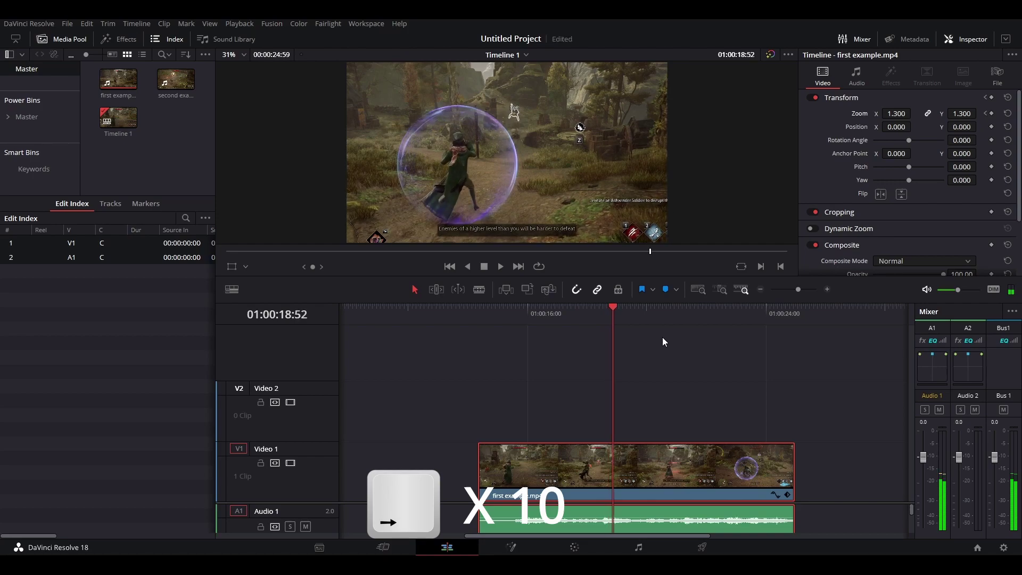
key(Right)
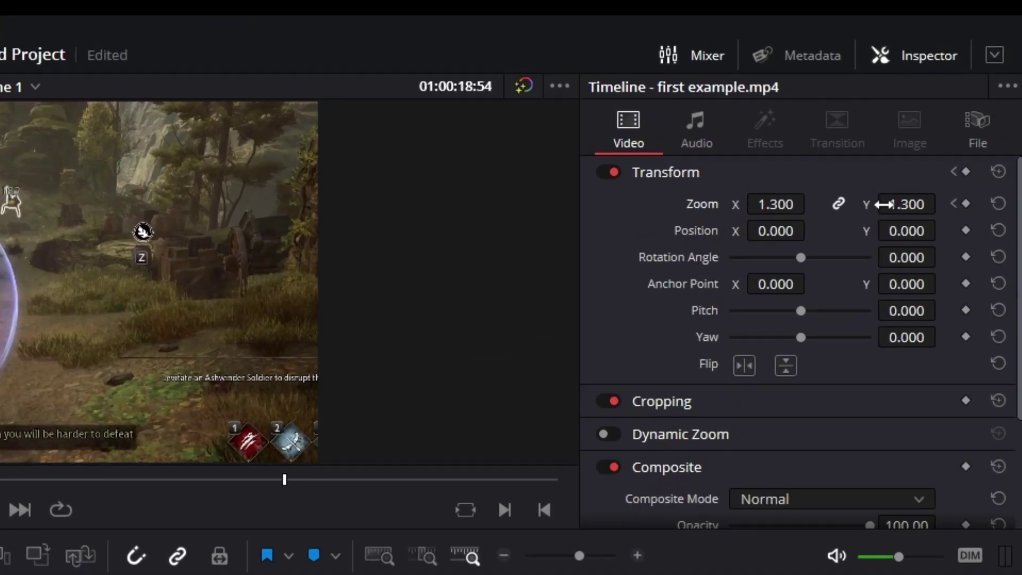
drag(907, 204, 827, 204)
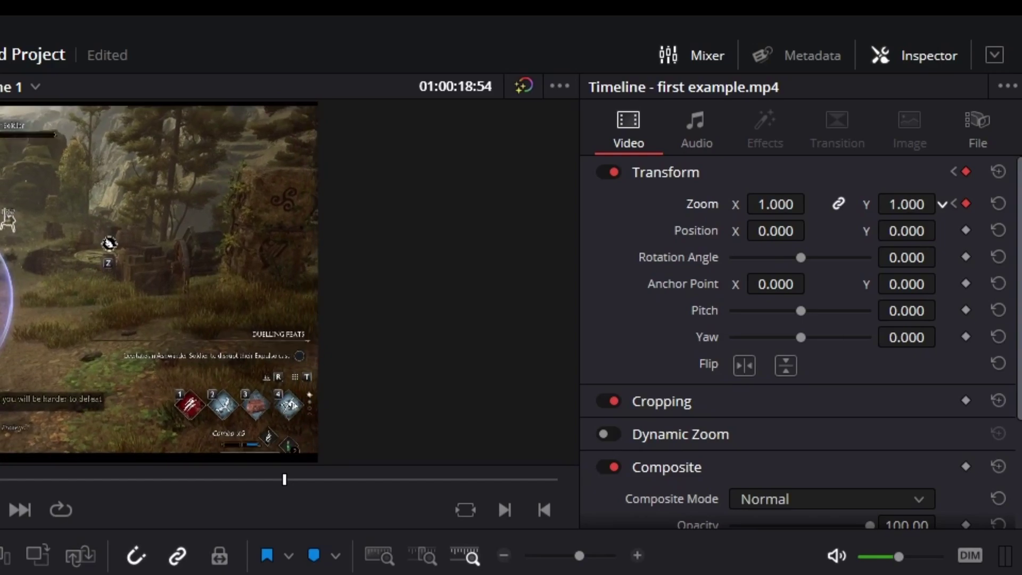
Step: Set Ease Out on the 1.300 keyframe and Ease In on the new 1.000 keyframe
click(953, 203)
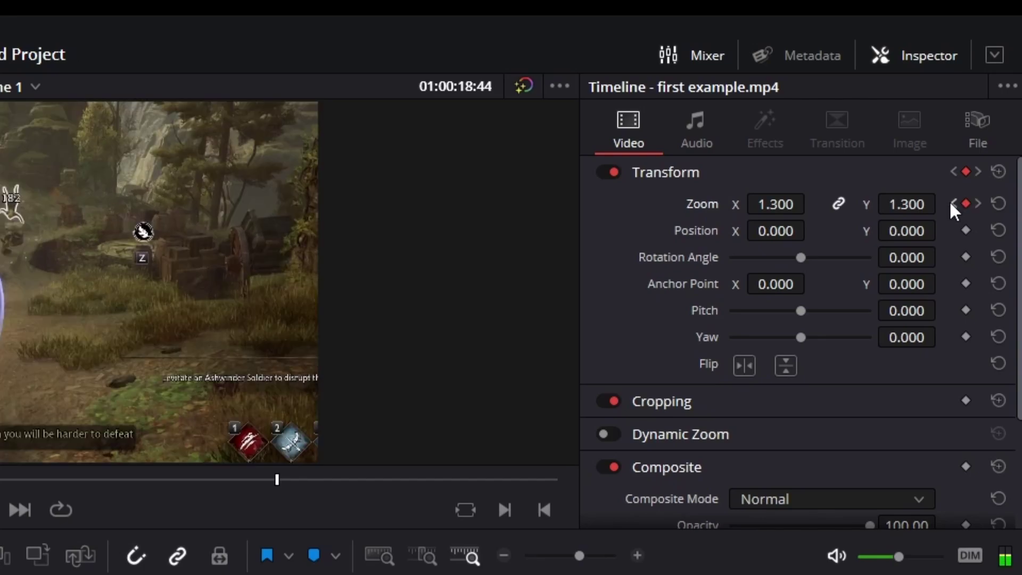
right_click(964, 204)
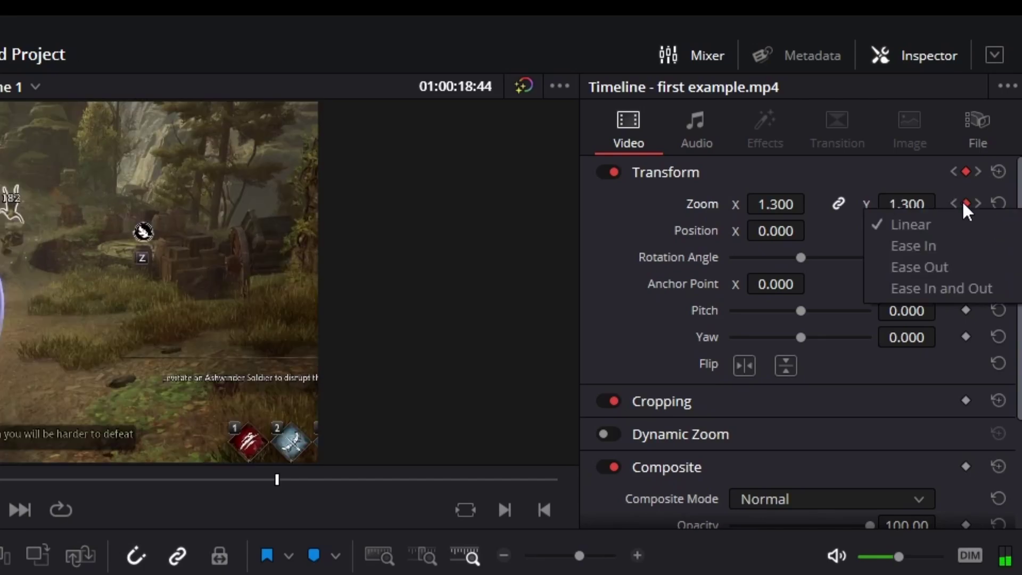
click(961, 266)
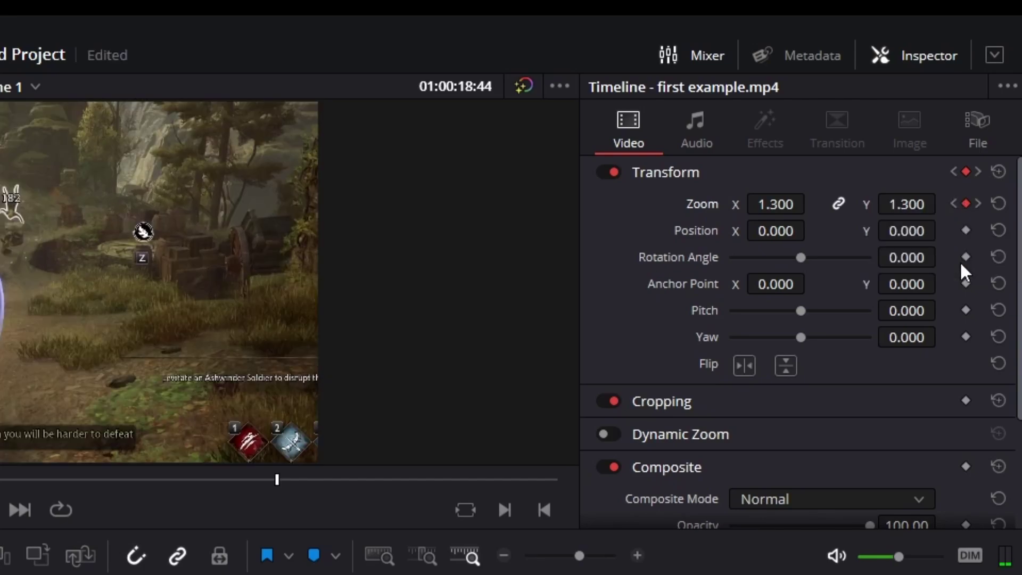
click(980, 203)
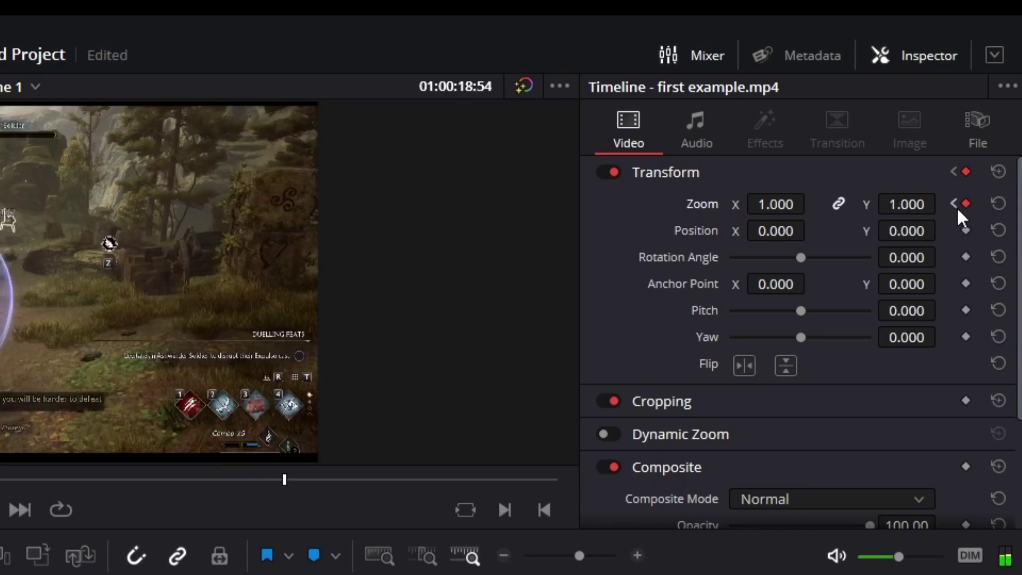
right_click(966, 203)
click(956, 244)
Step: Play the eased zoom back from just before it begins, then stop
drag(609, 308, 518, 323)
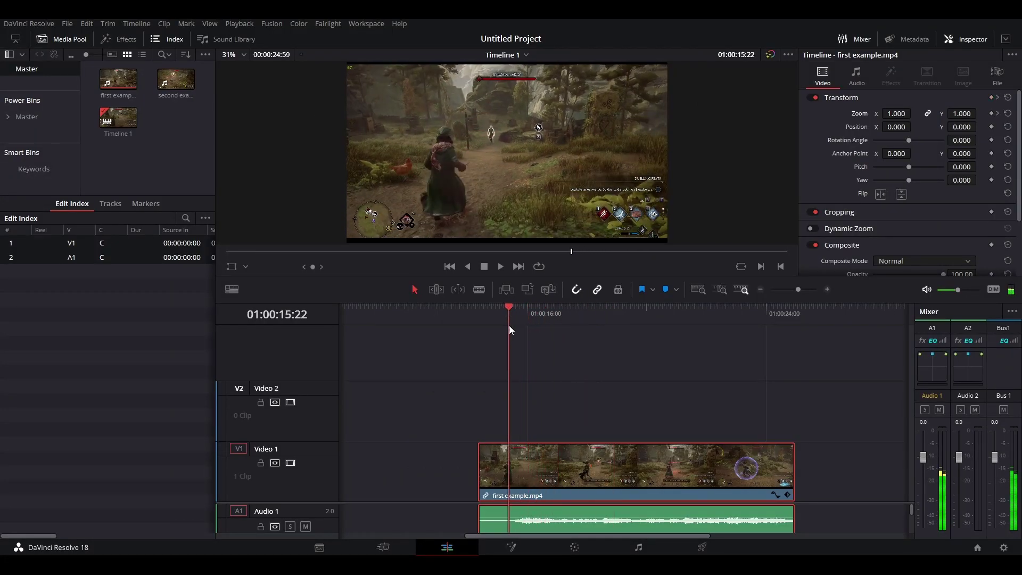
key(space)
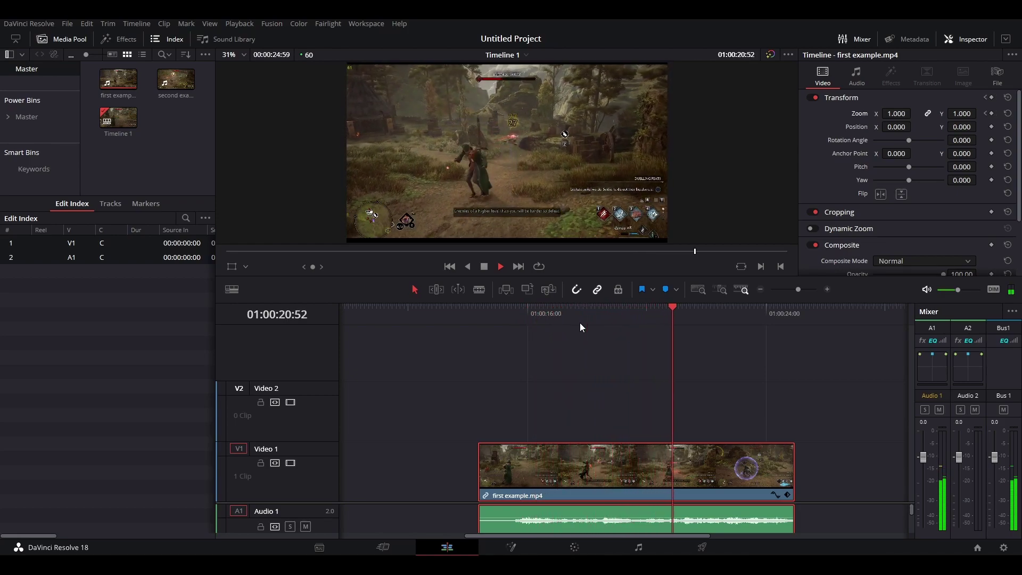
key(space)
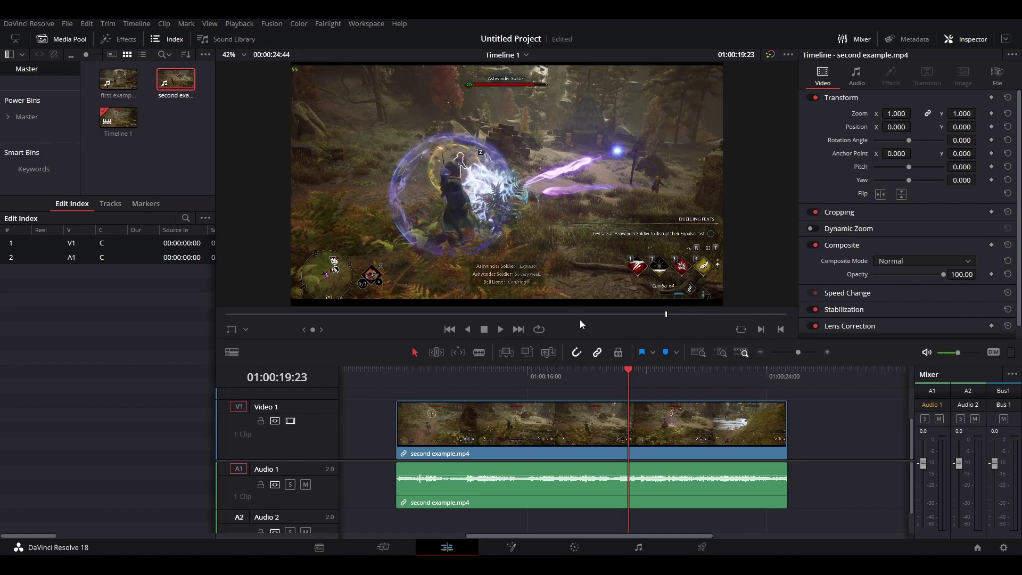
Step: Search Effects for 'adjus' and drop an Adjustment Clip onto Video 2 at the playhead
drag(580, 339, 551, 241)
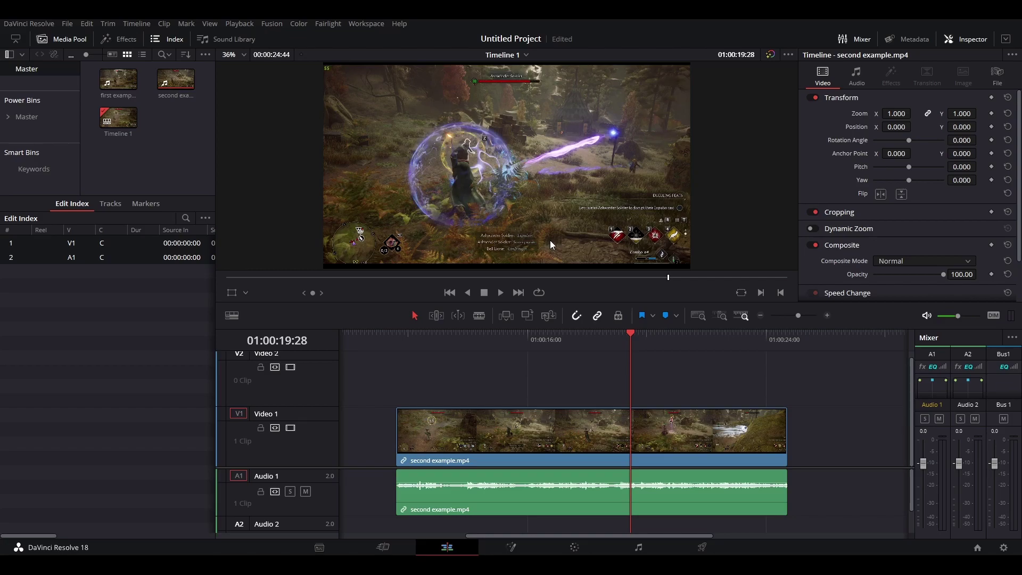
click(128, 36)
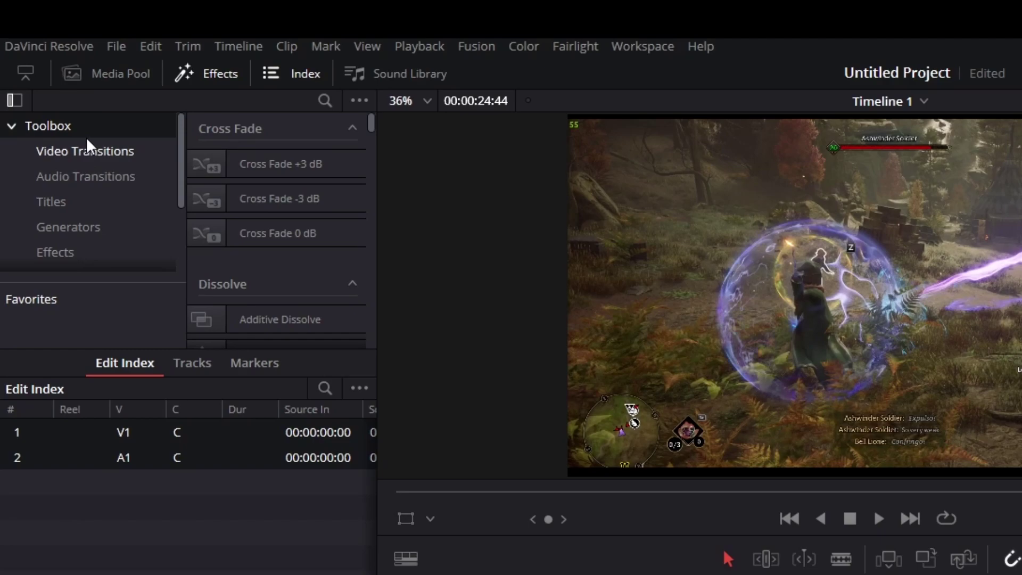
click(325, 100)
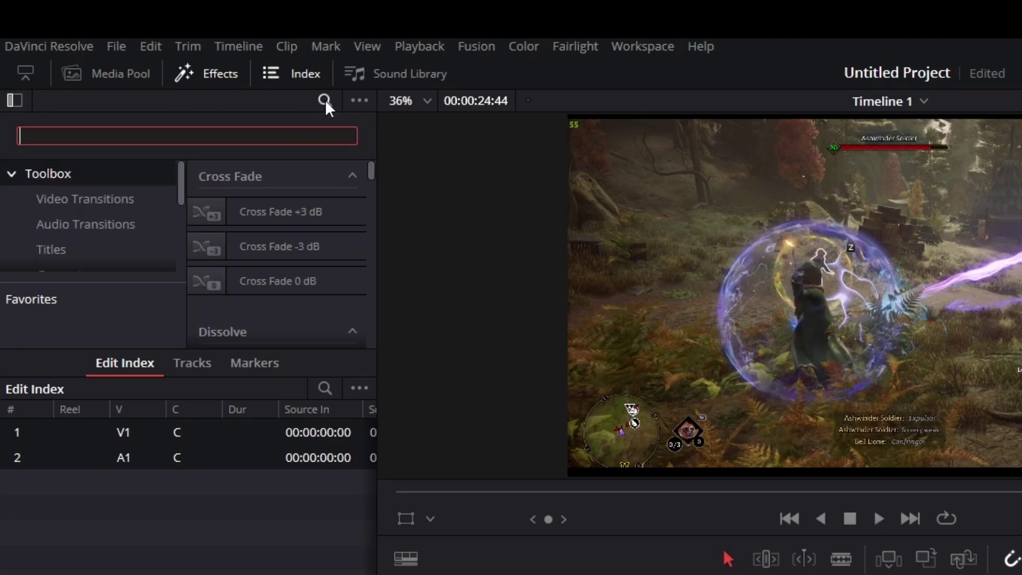
text(adjus)
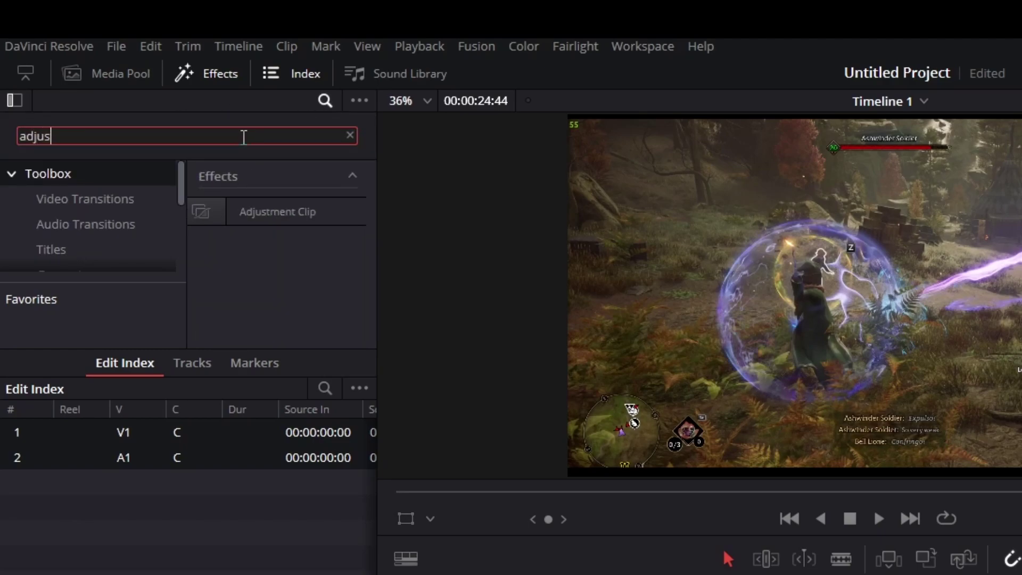
click(299, 210)
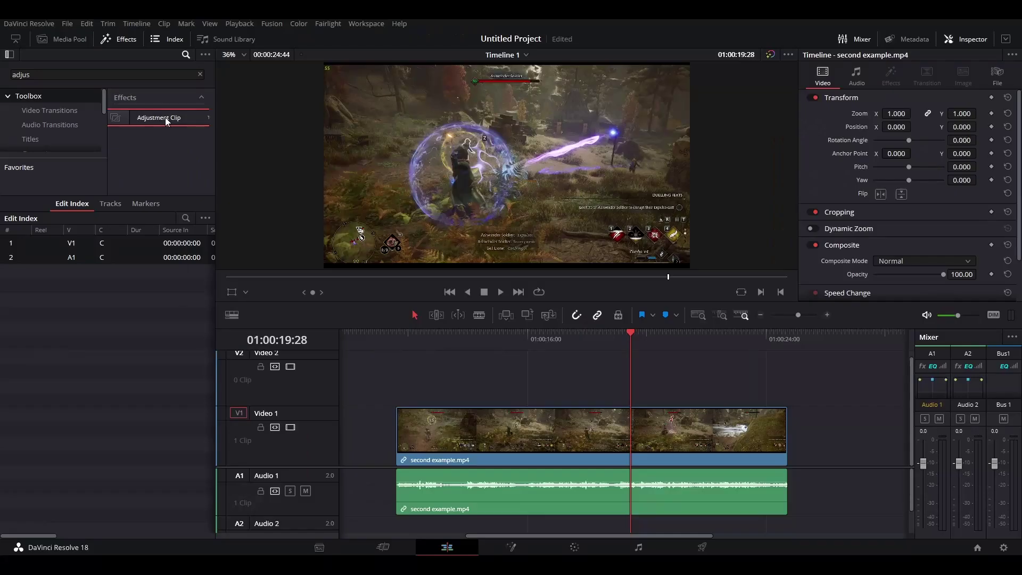
drag(288, 209, 1021, 574)
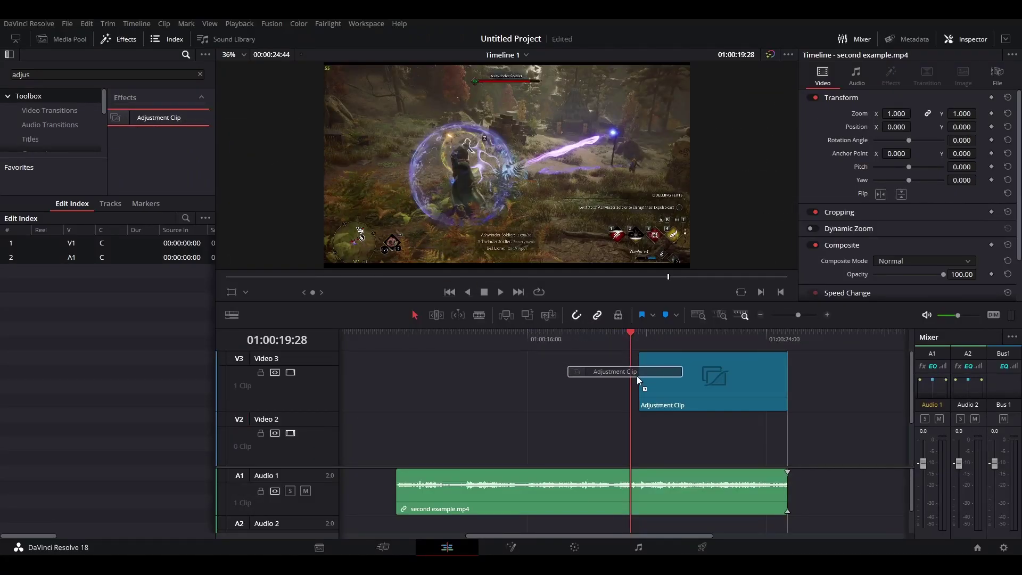
mouse_move(636, 375)
mouse_down()
mouse_move(601, 425)
mouse_move(598, 397)
mouse_move(579, 395)
mouse_move(625, 391)
mouse_up()
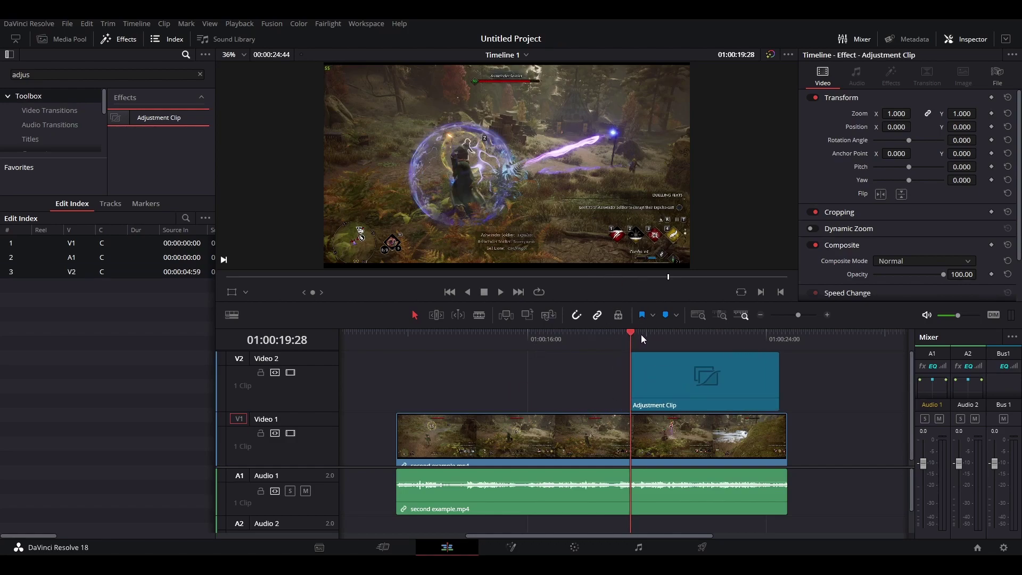
mouse_move(641, 334)
mouse_down()
mouse_move(737, 344)
mouse_move(644, 347)
mouse_up()
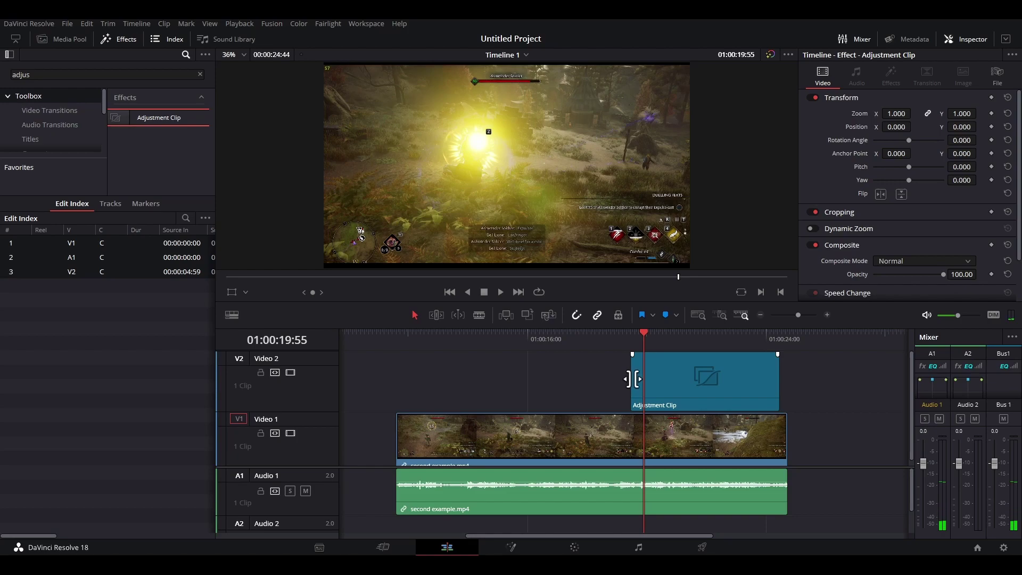
Step: Trim the Adjustment Clip's start slightly later and its end much earlier, then select it
drag(632, 378, 638, 378)
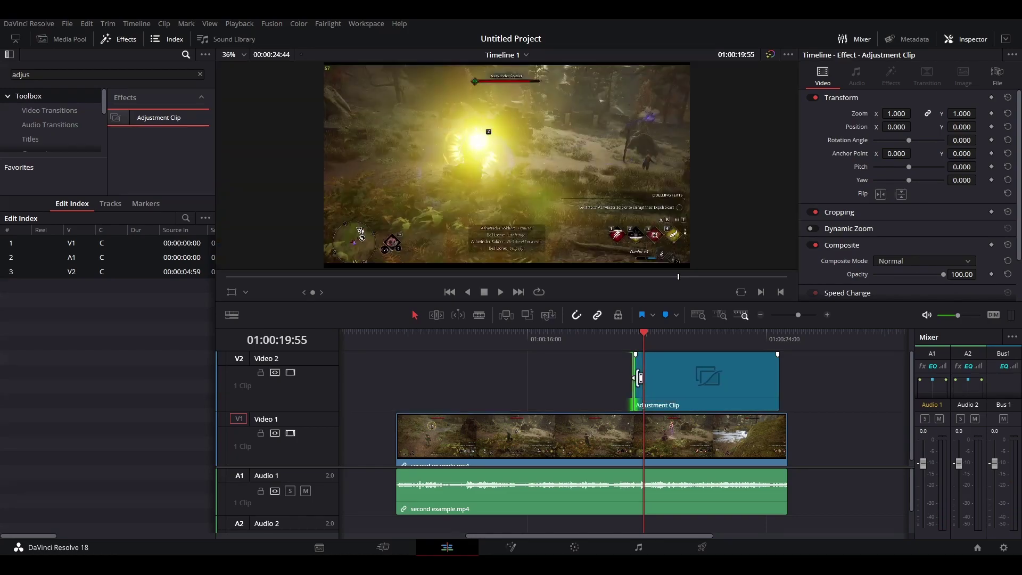
drag(779, 378, 675, 381)
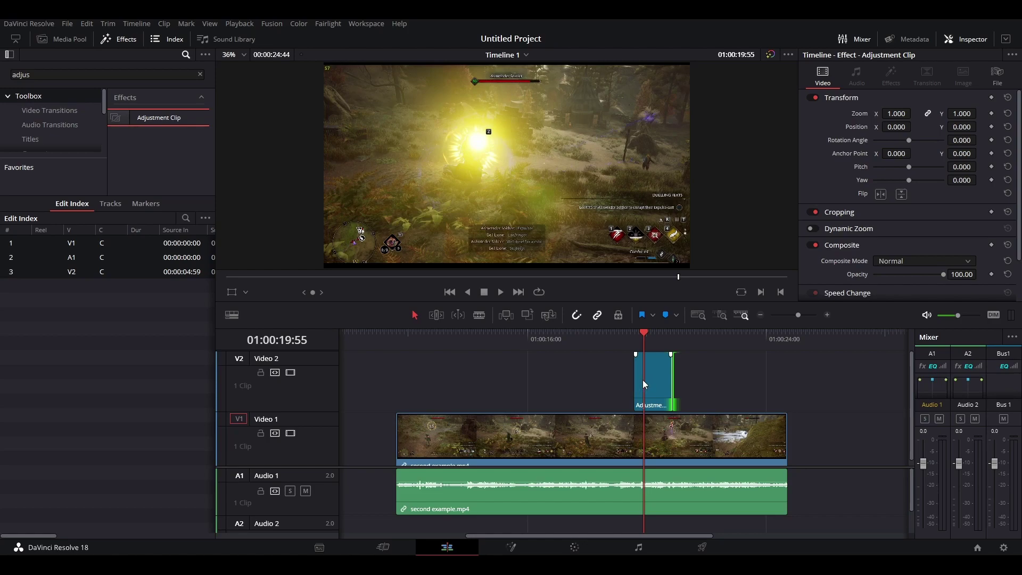
click(727, 379)
click(660, 372)
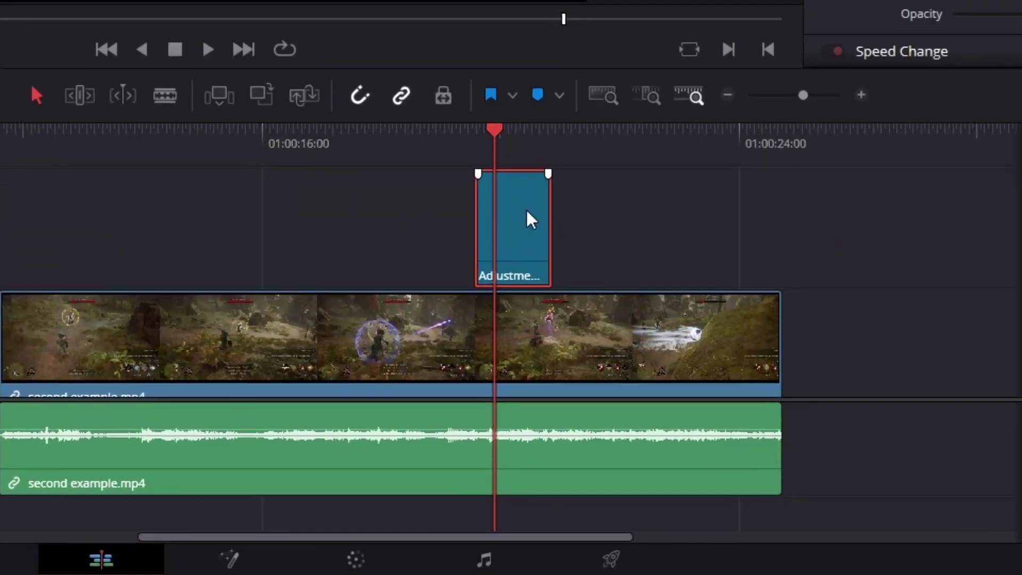
Step: Open the Adjustment Clip in Fusion and wire a Transform node between MediaIn1 and MediaOut1
right_click(527, 212)
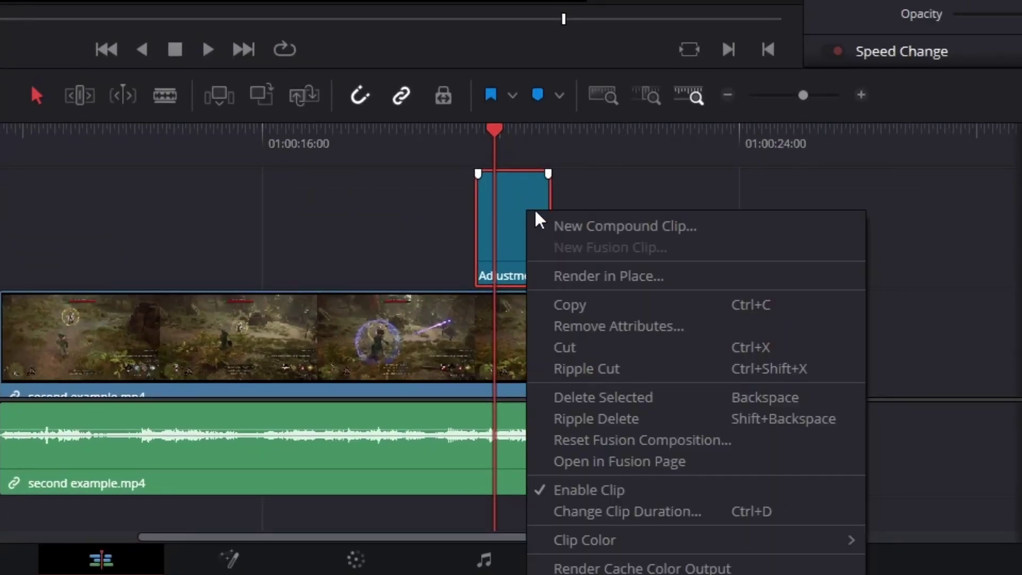
click(644, 461)
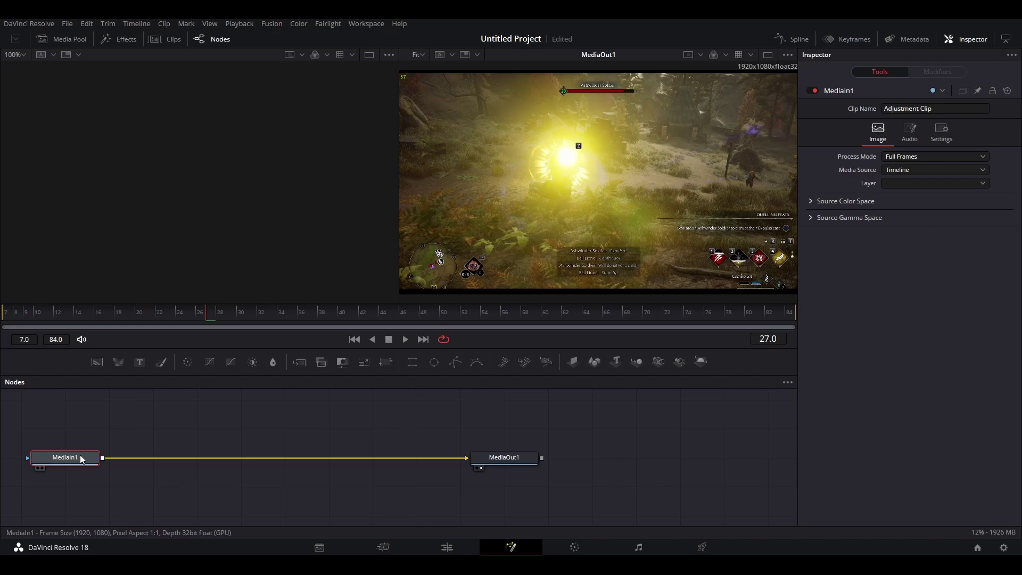
key(shift+space)
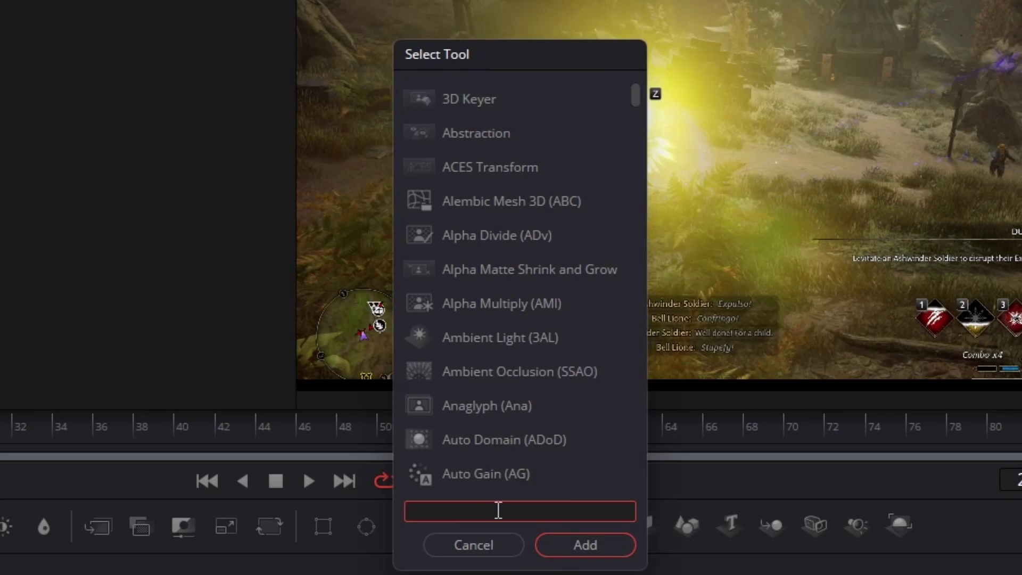
text(transfo)
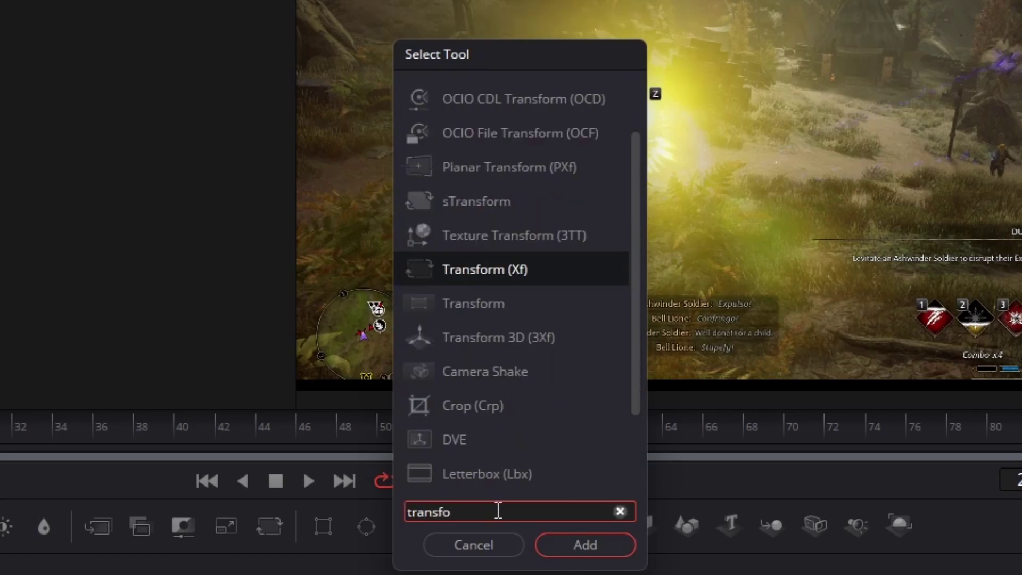
click(483, 266)
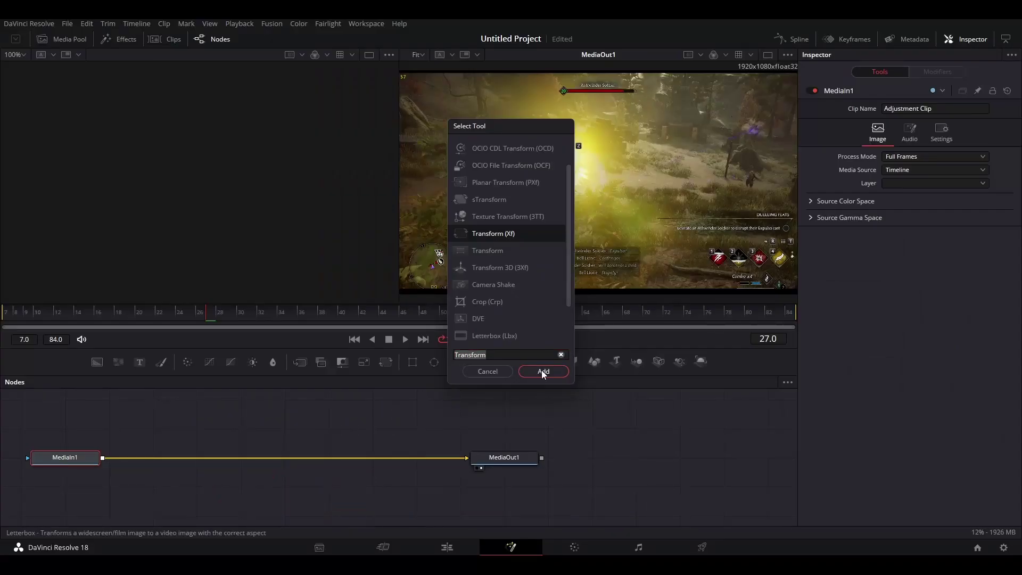
click(576, 542)
drag(184, 451, 278, 456)
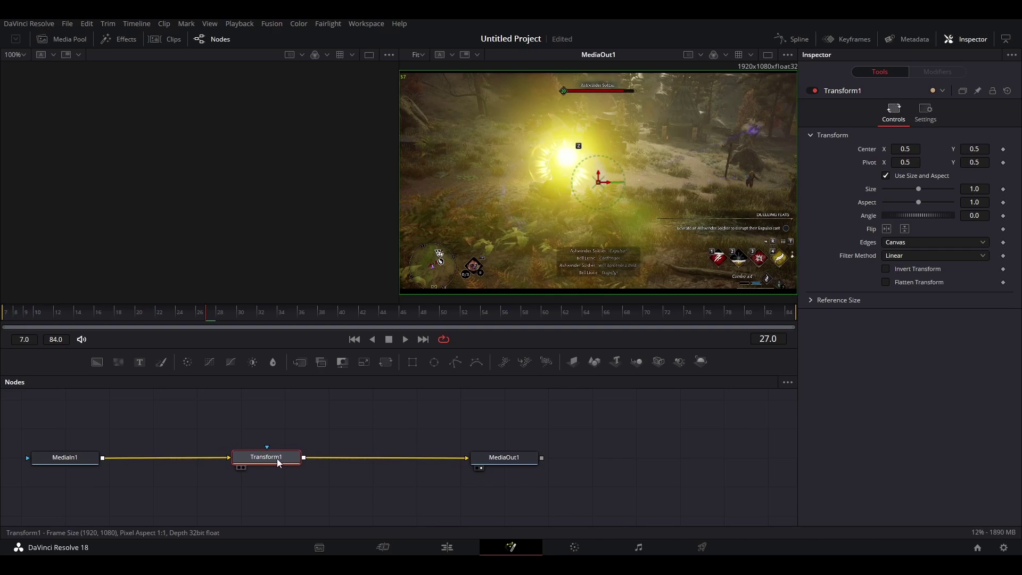
Step: At frame 12, keyframe Transform1's Center at 0.5, 0.5 and Size at 1.0
key(space)
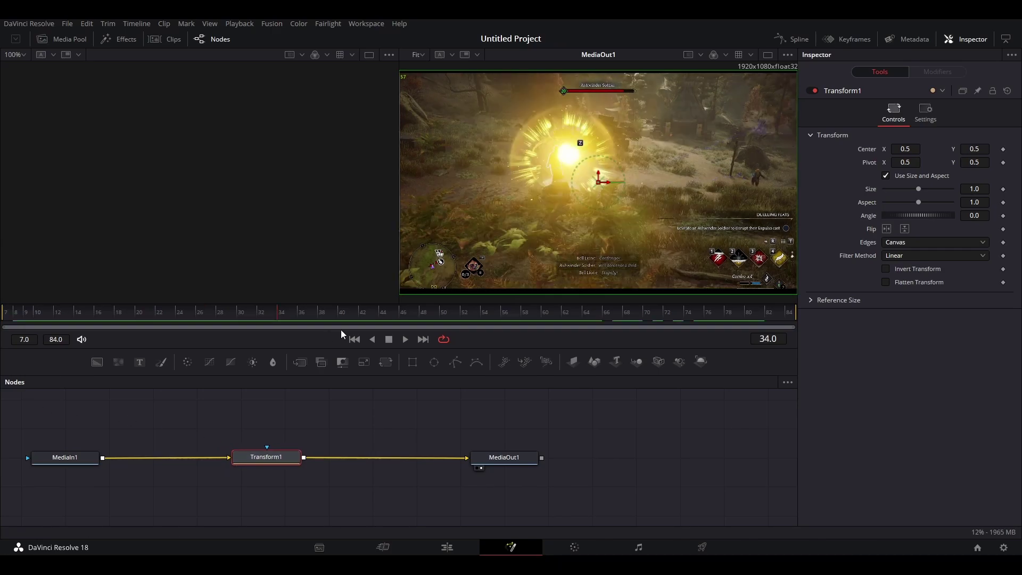
drag(296, 320, 61, 338)
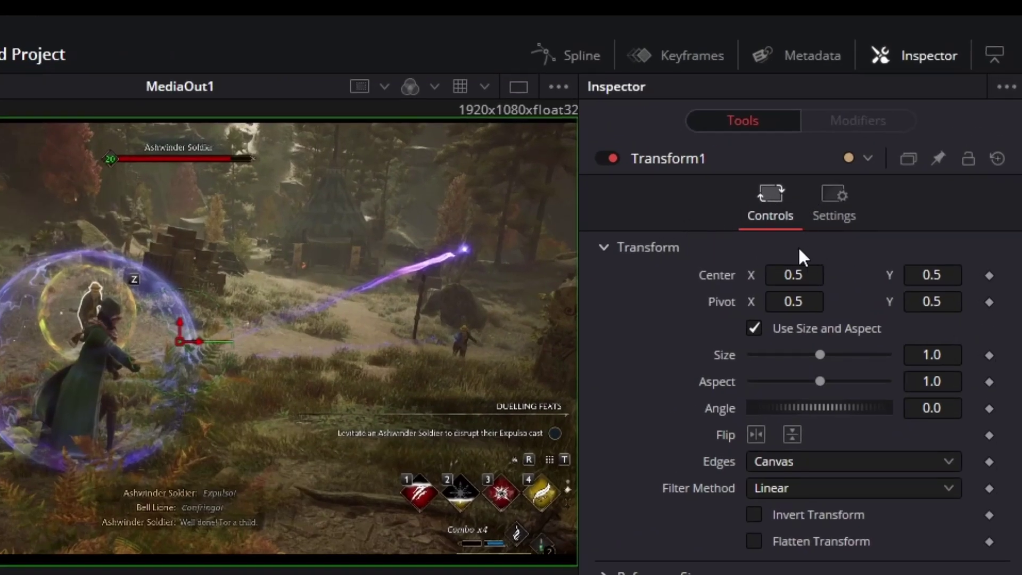
click(989, 275)
click(988, 355)
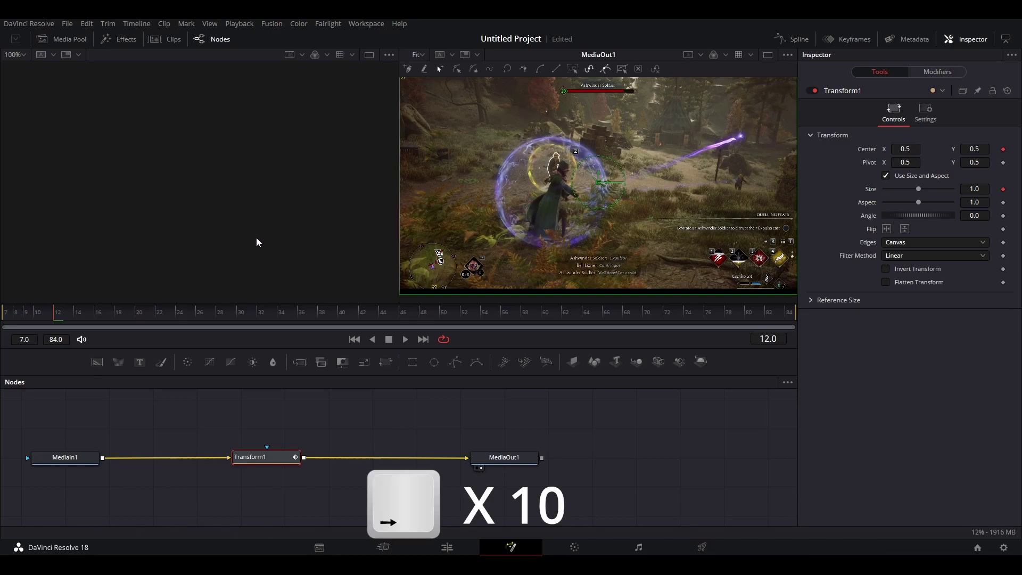
Step: At frame 22, set Transform1's Size to exactly 2.0
key(Right)
key(Right)
key(Right)
key(Right)
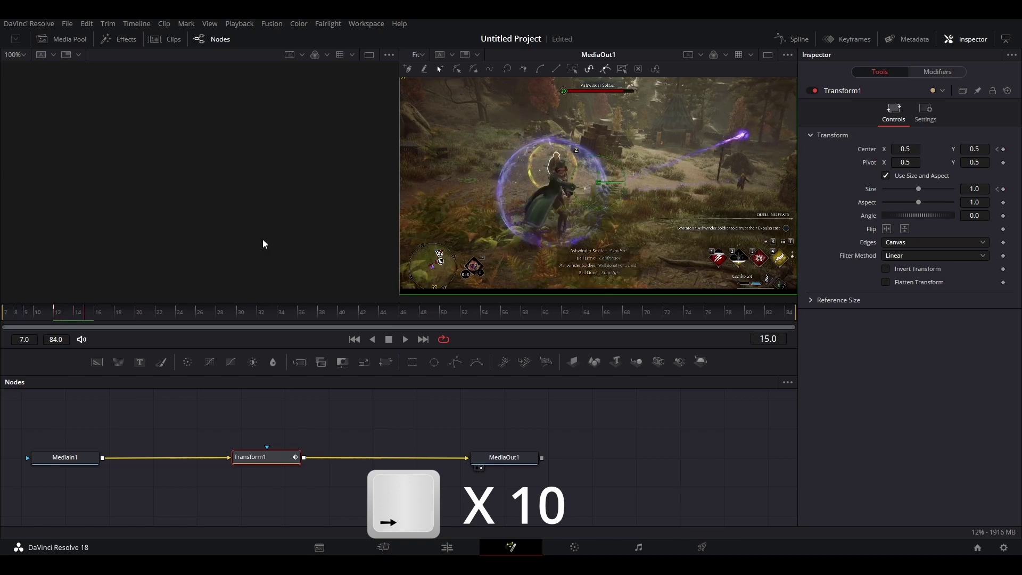
key(Right)
key(Right)
key(Right)
key(Right)
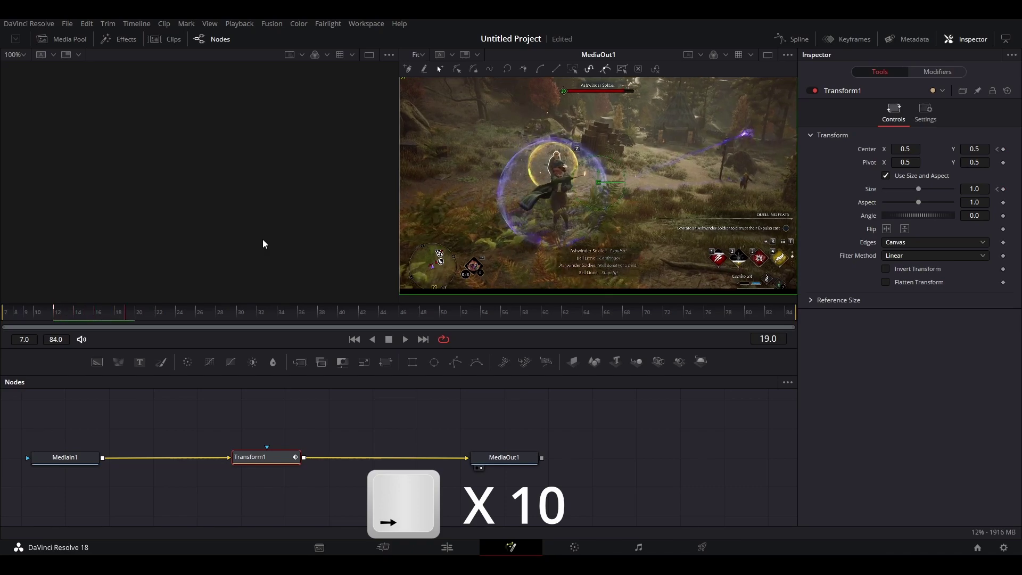
key(Right)
key(Right)
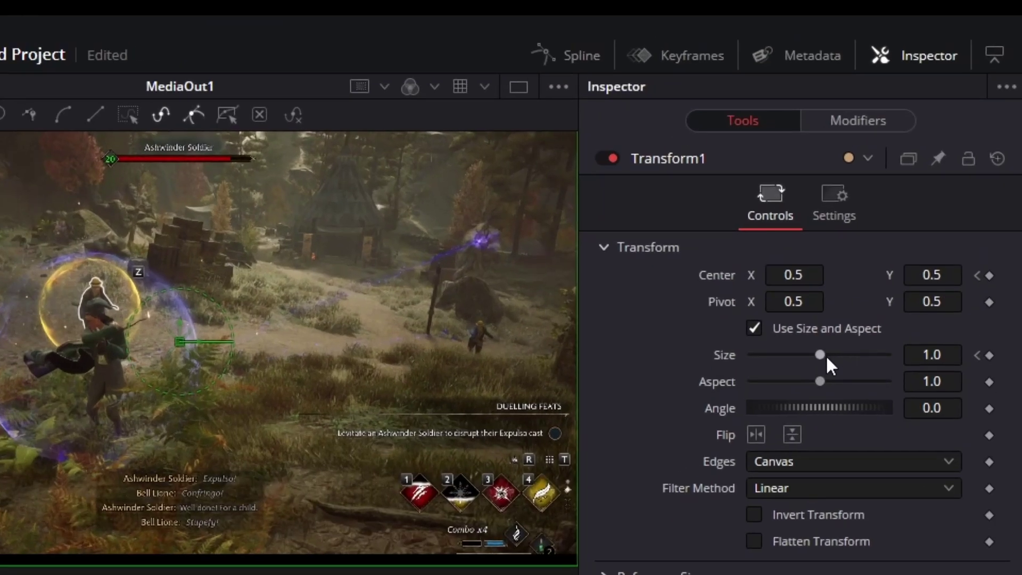
drag(825, 355, 842, 355)
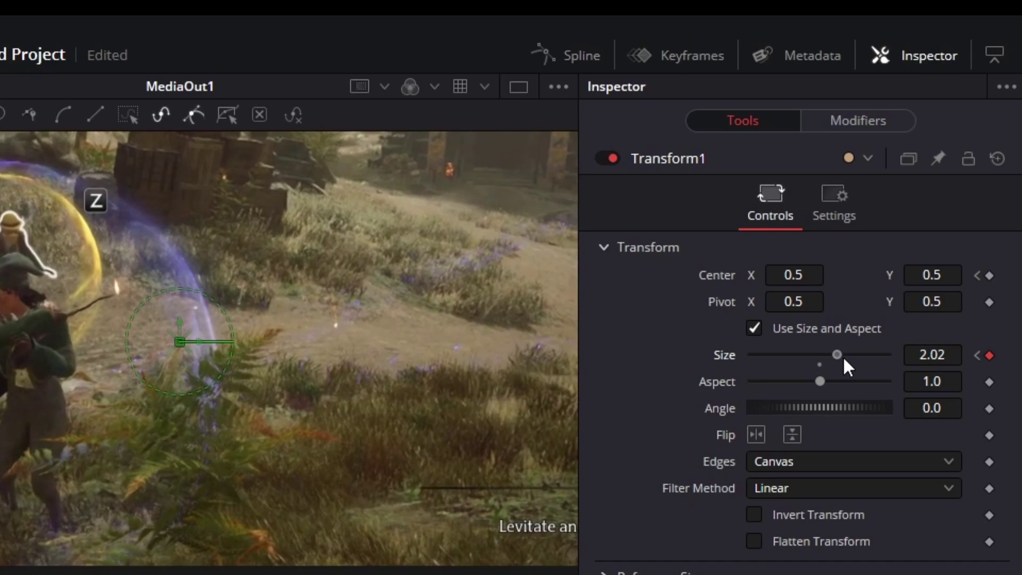
click(955, 354)
key(BackSpace)
text(0)
key(Return)
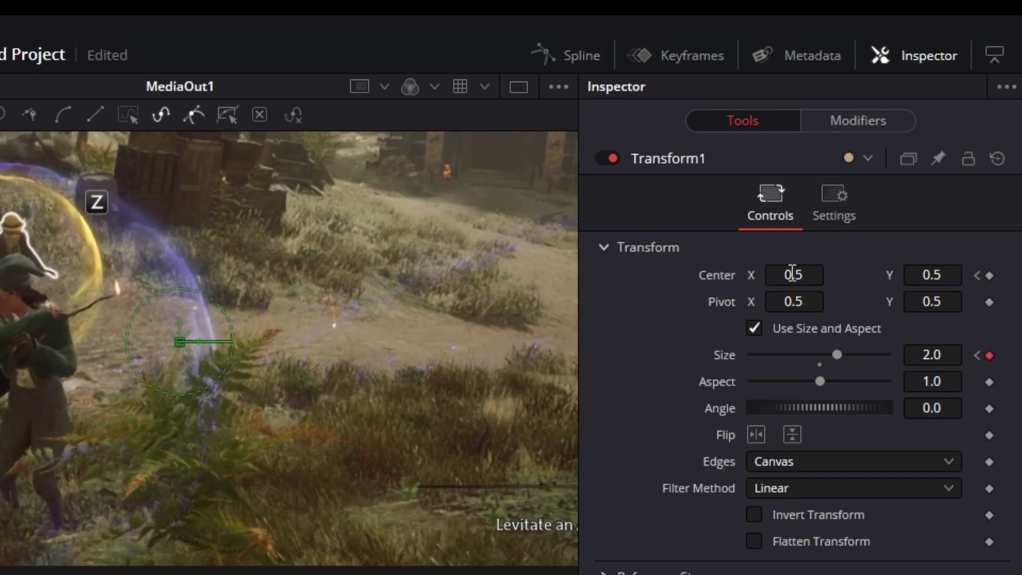
Step: Move the Transform1 Center to 0.001, 0.132 and save the project
drag(792, 274, 725, 274)
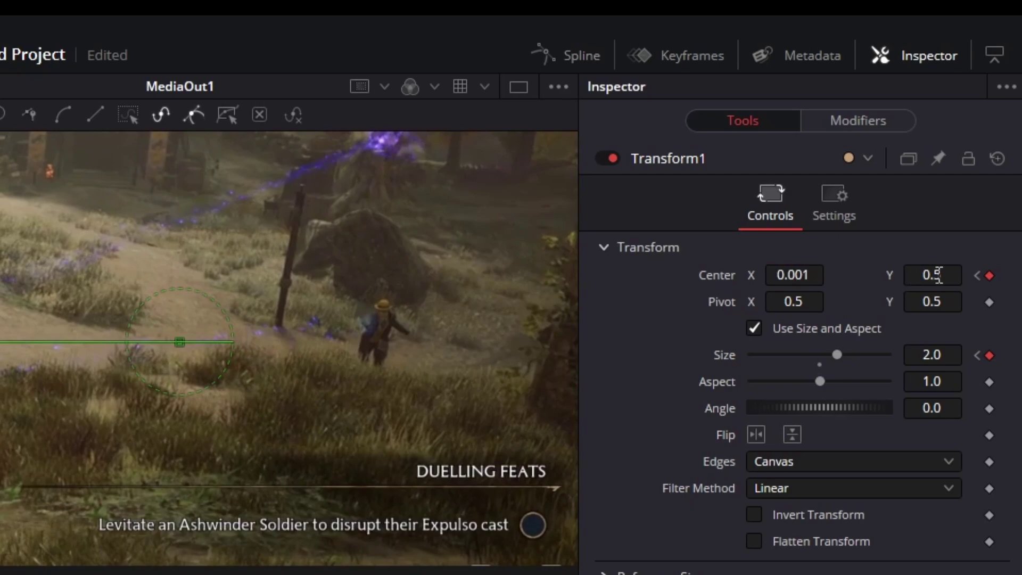
drag(937, 274, 889, 274)
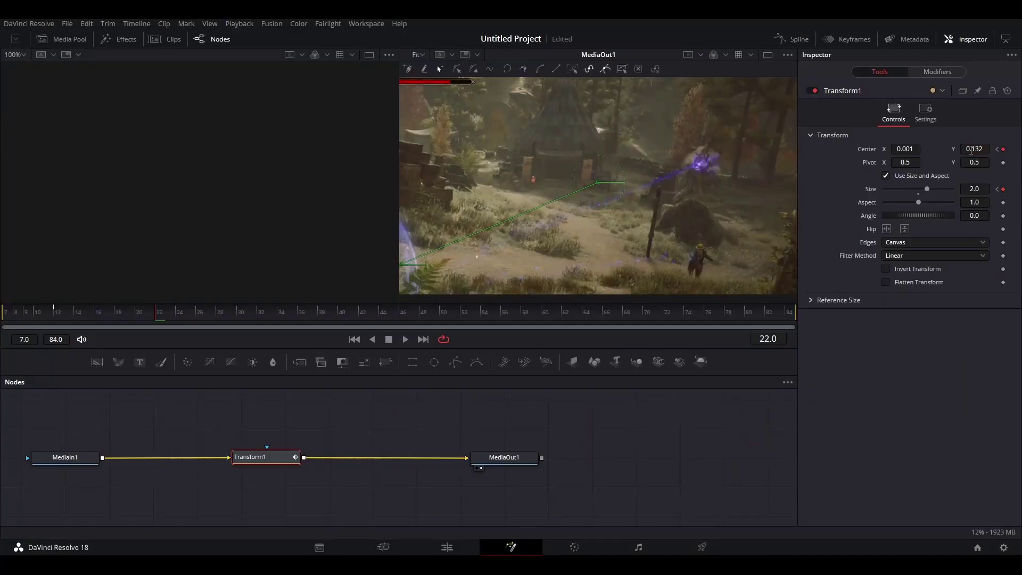
key(ctrl+s)
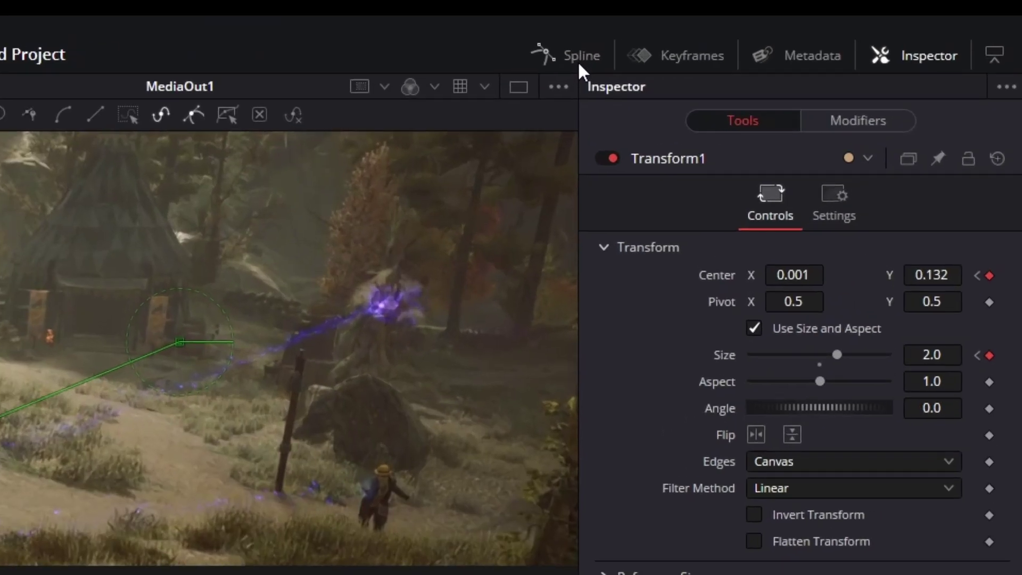
Step: In the Spline graph, fit Transform1's curves and smooth all four keyframes into S-curves
click(577, 61)
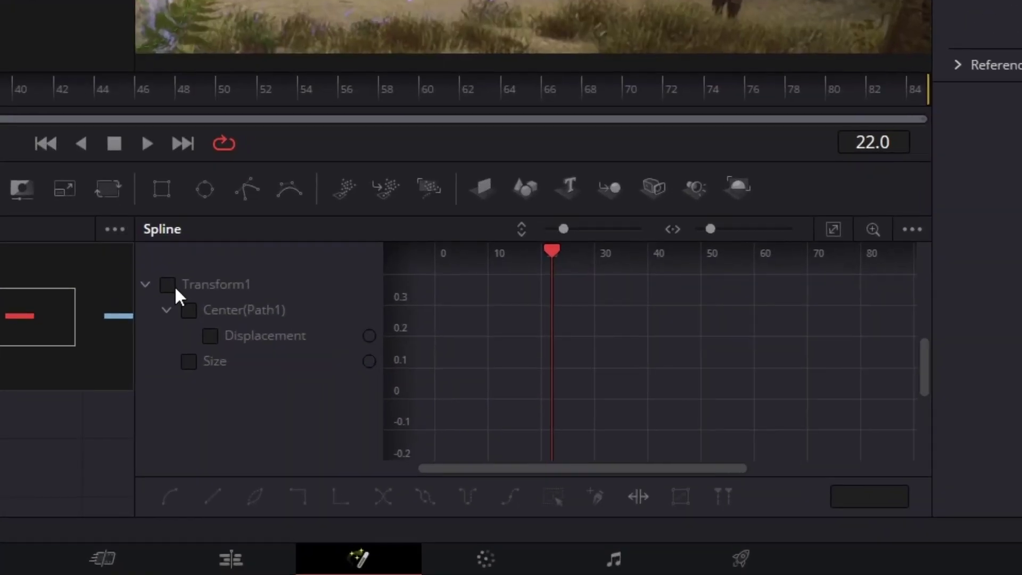
click(168, 284)
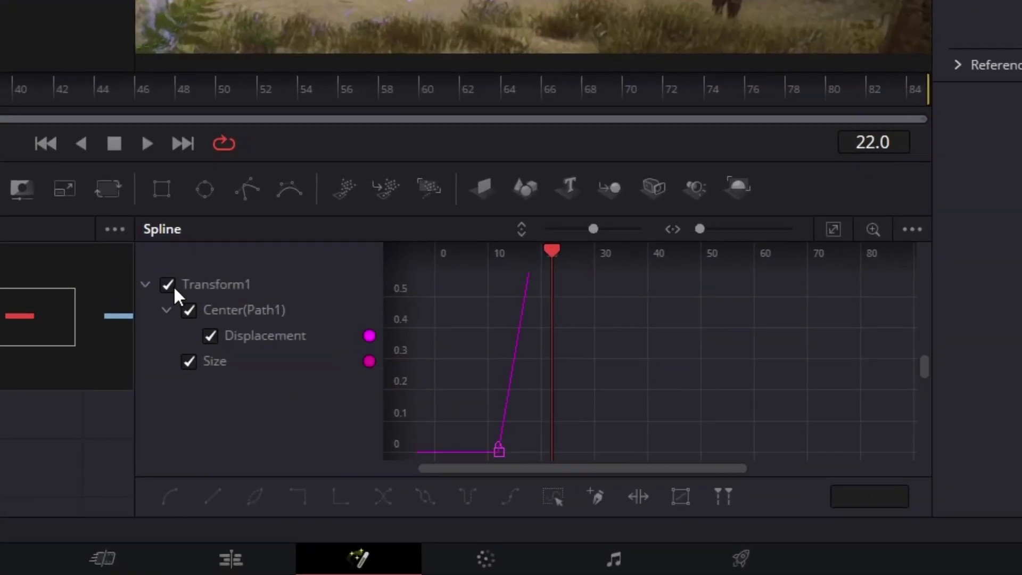
click(833, 232)
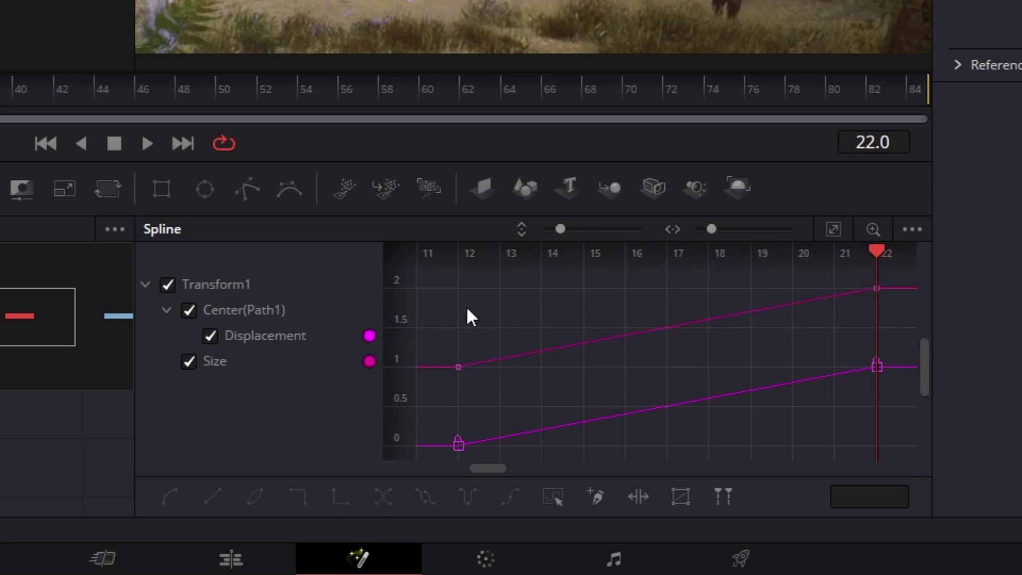
drag(425, 275, 904, 457)
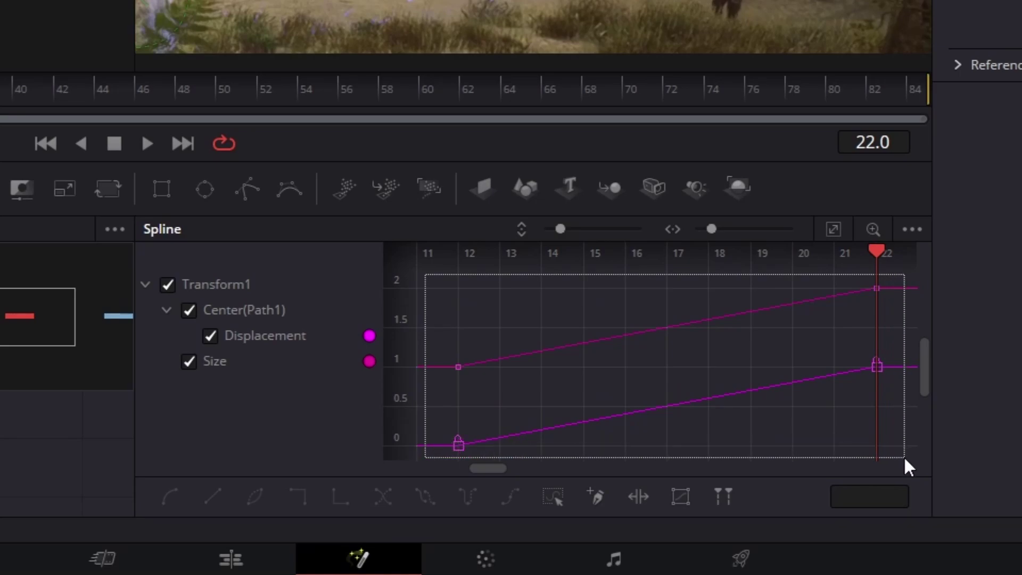
drag(904, 457, 904, 458)
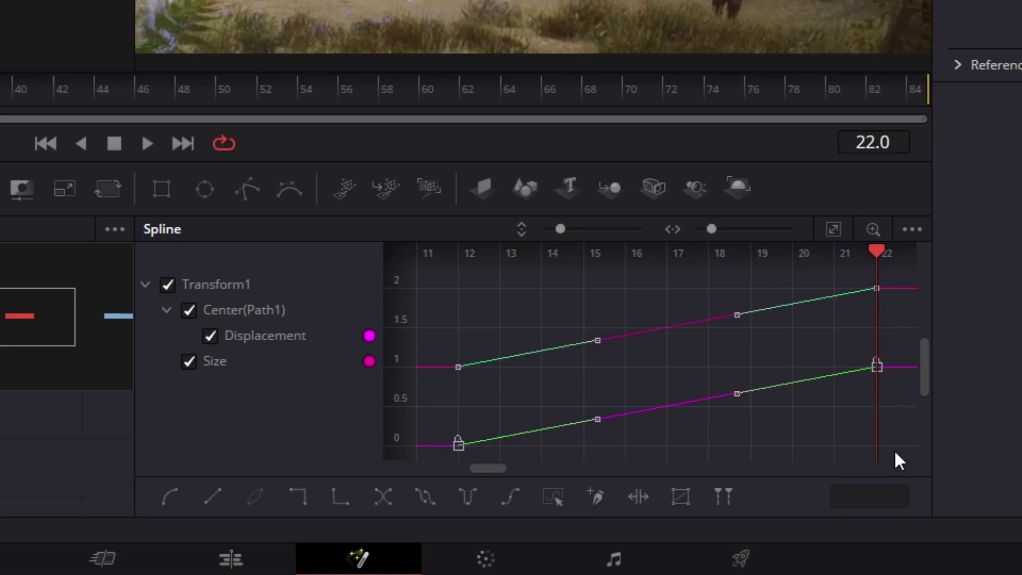
key(s)
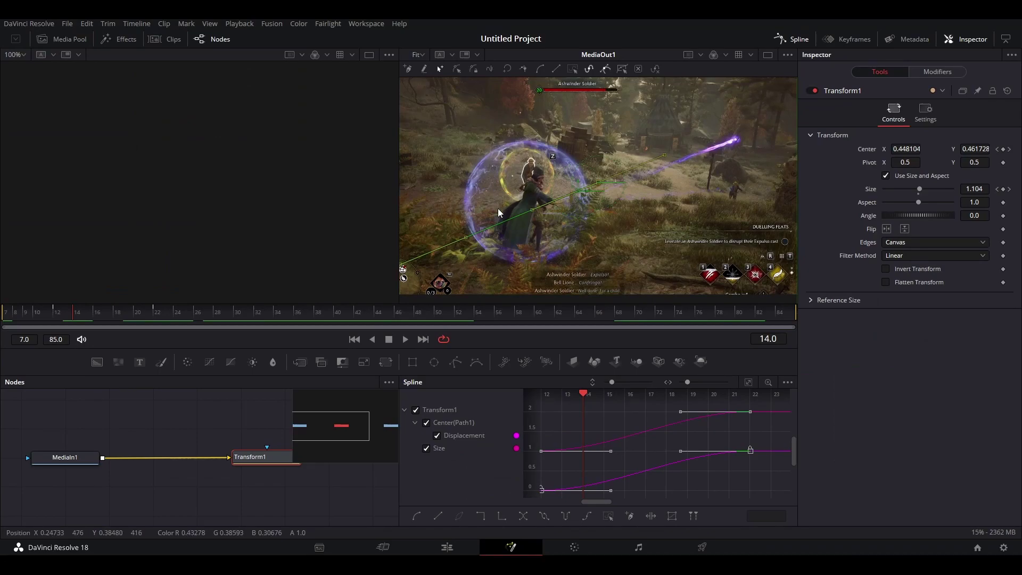
Step: Return to the Edit page and play back the zoom section
click(447, 545)
drag(637, 332, 595, 340)
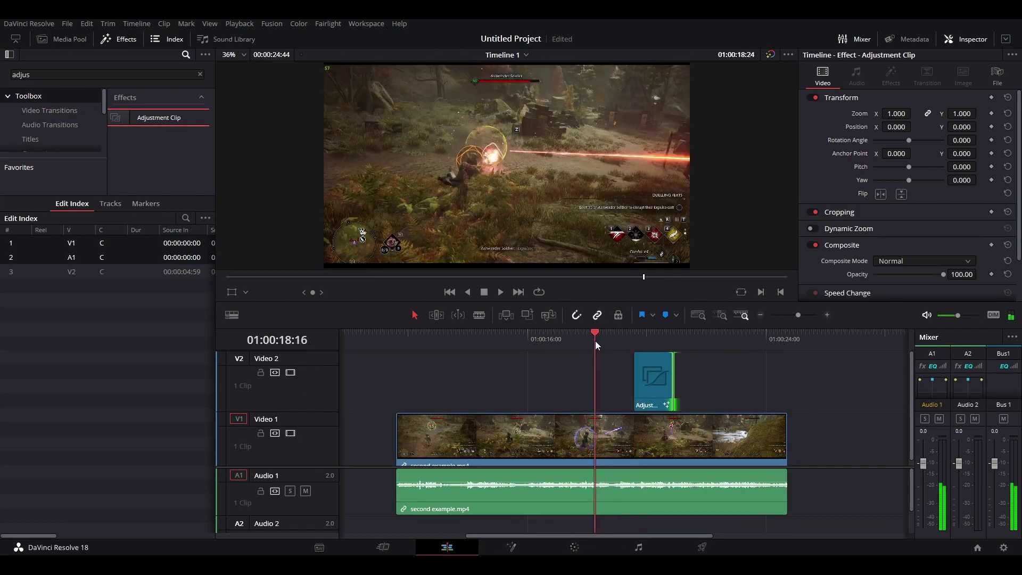
key(space)
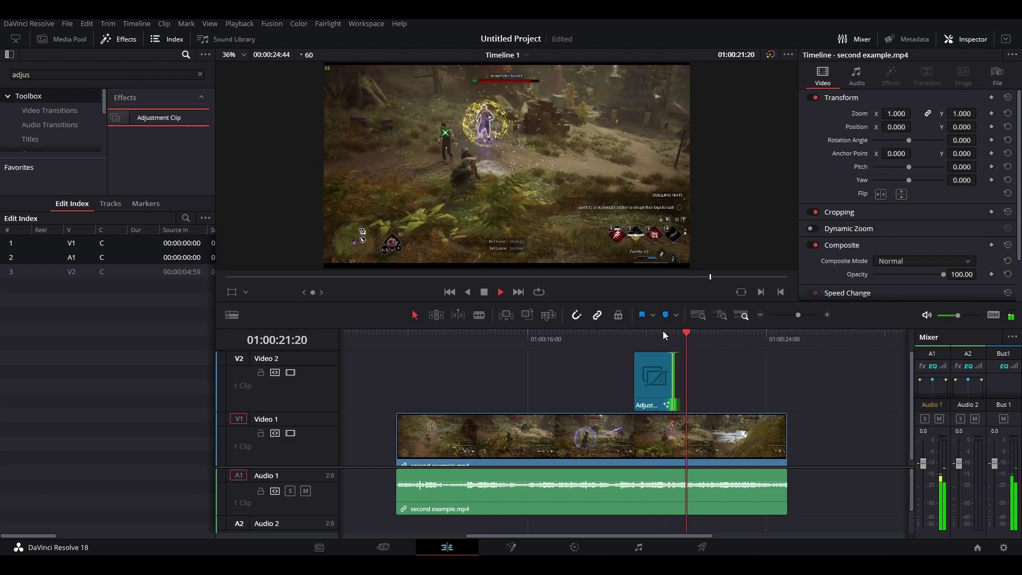
key(space)
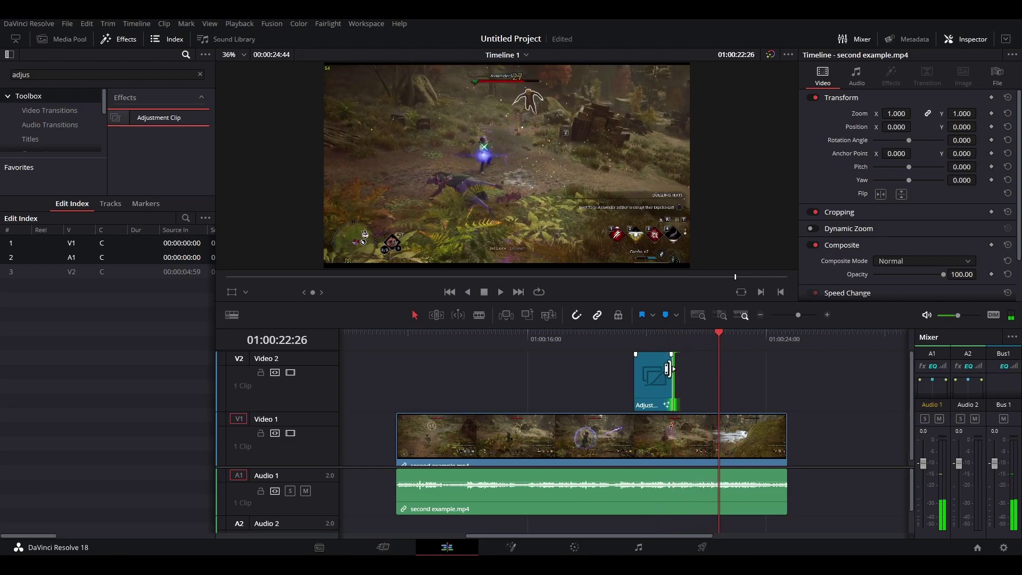
Step: Extend the adjustment clip's end by about six frames and replay the zoom
drag(673, 368, 689, 370)
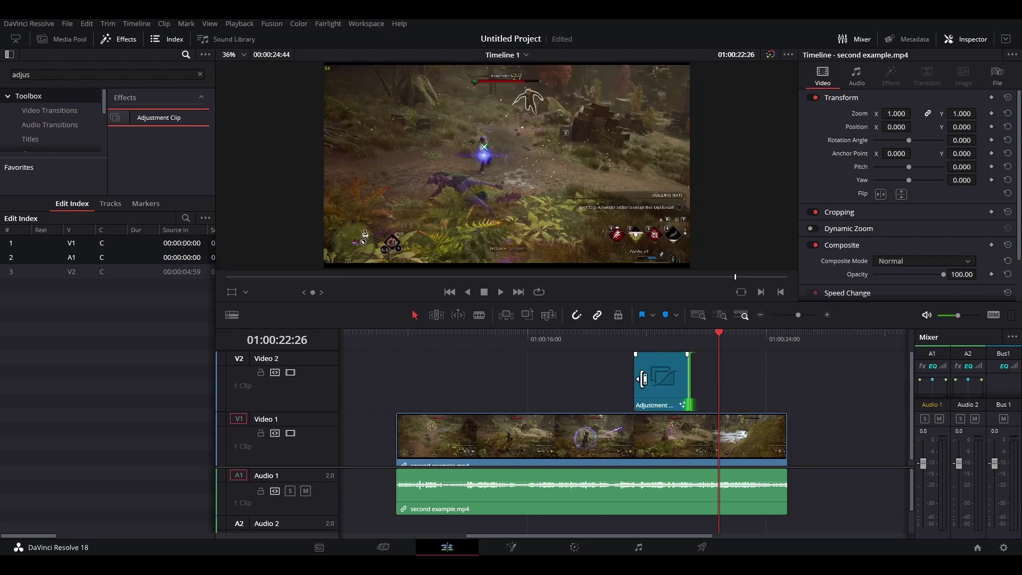
drag(717, 336, 615, 347)
key(space)
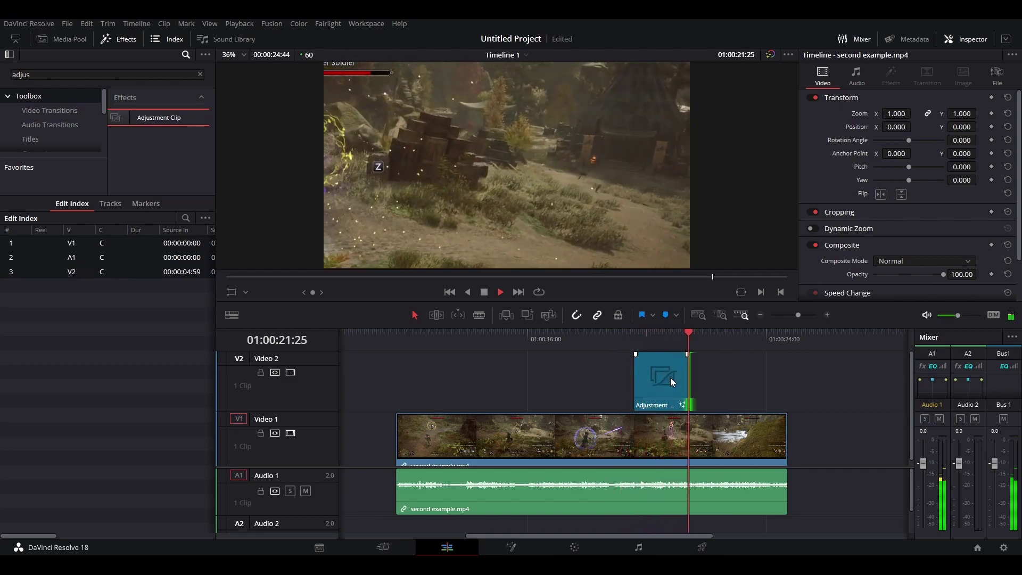
click(669, 377)
key(space)
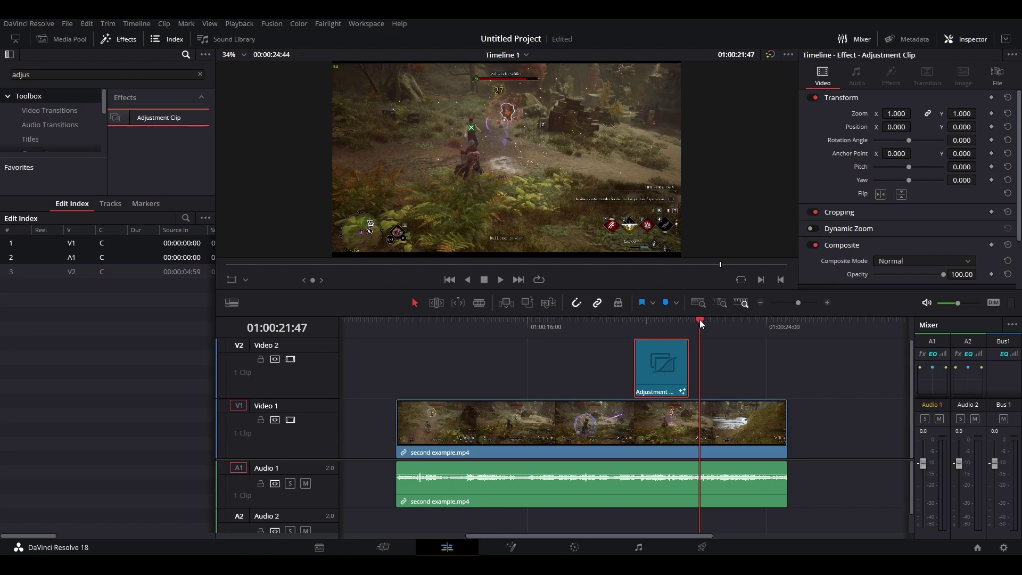
Step: Reopen the adjustment clip's composition on the Fusion page
drag(700, 319, 656, 323)
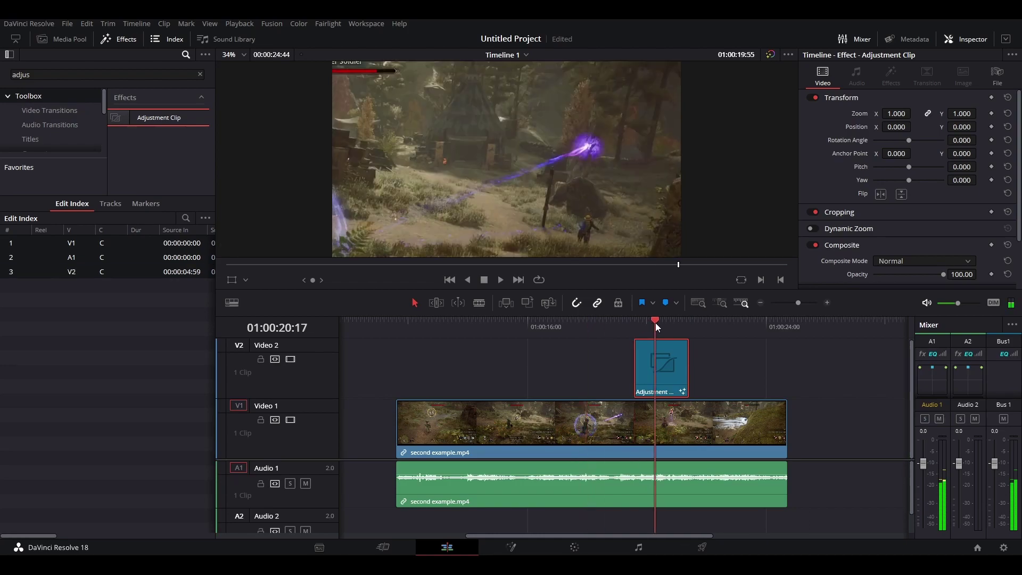
right_click(668, 364)
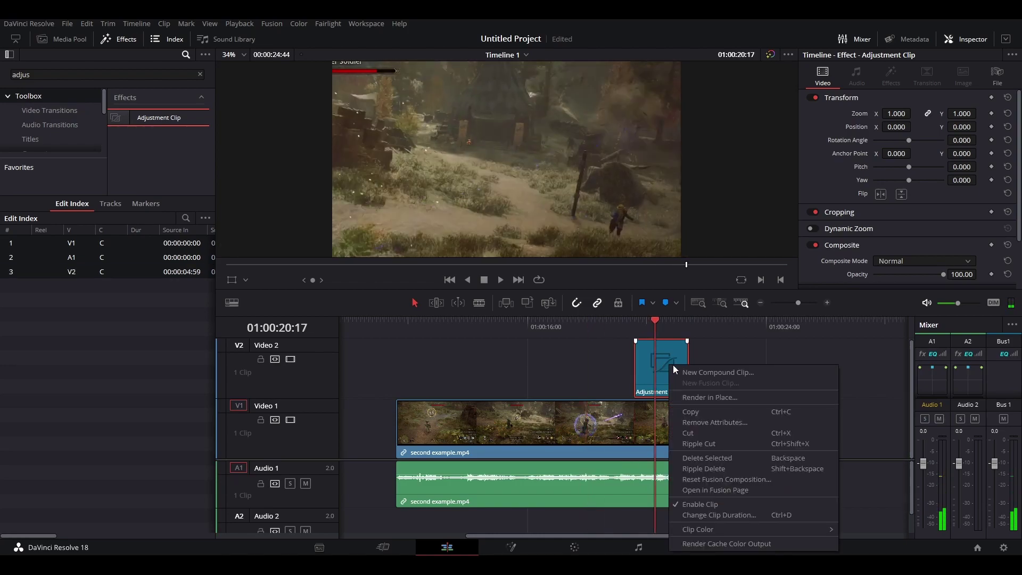
click(717, 490)
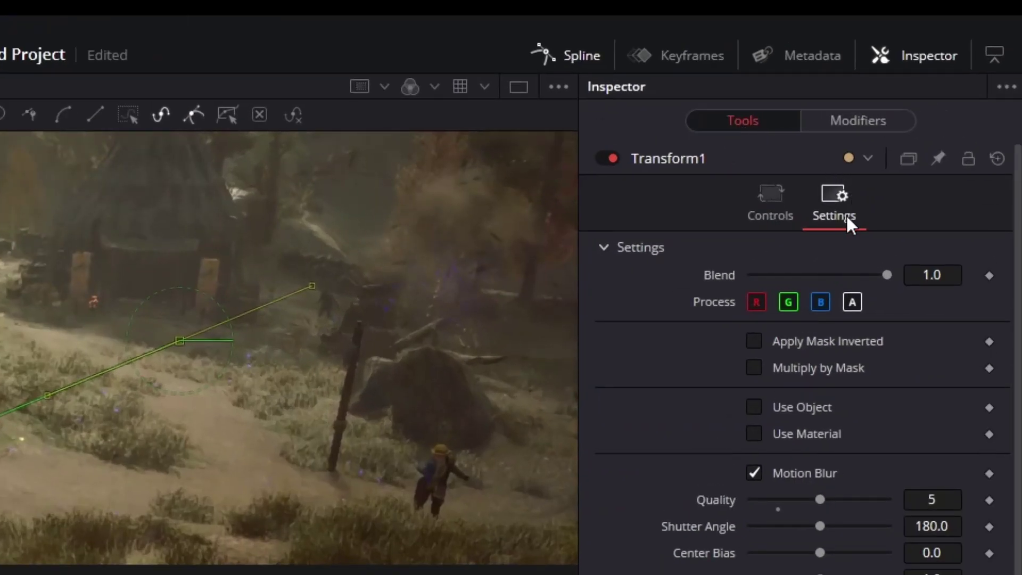
Step: Enable Motion Blur on Transform1 with Quality 5
scroll(830, 412, down, 3)
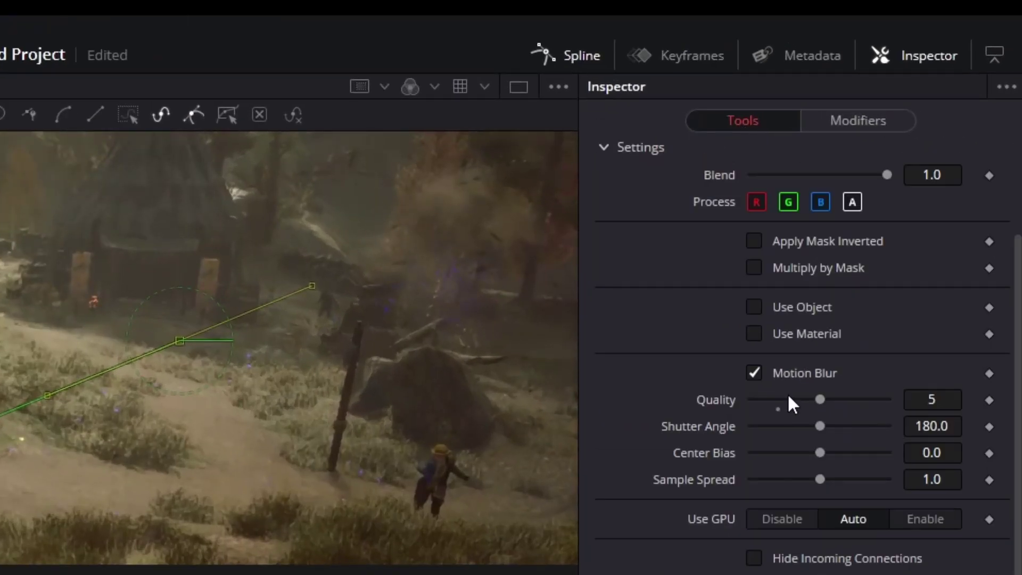
click(752, 371)
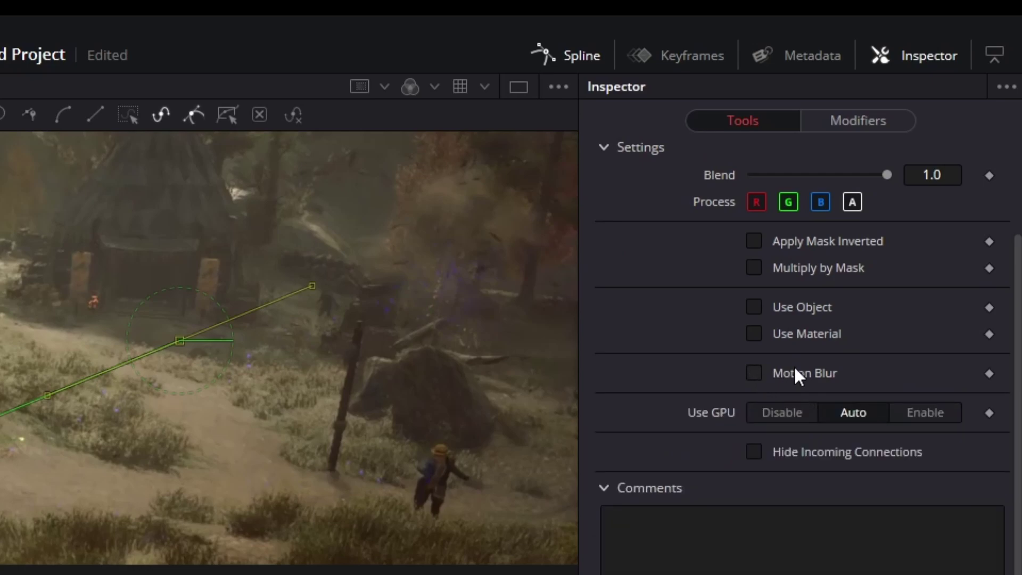
click(758, 371)
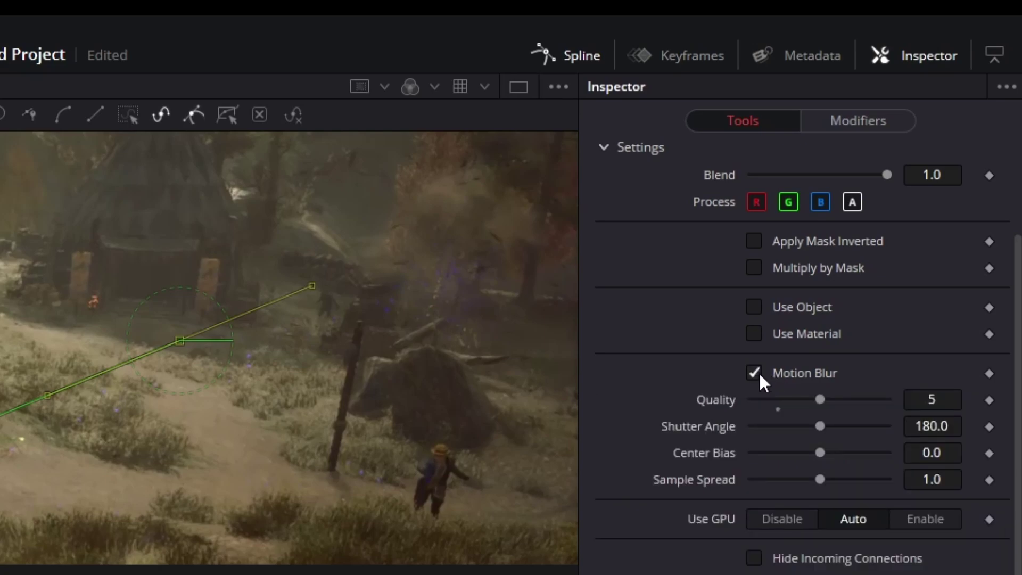
drag(832, 403, 898, 395)
drag(895, 398, 826, 410)
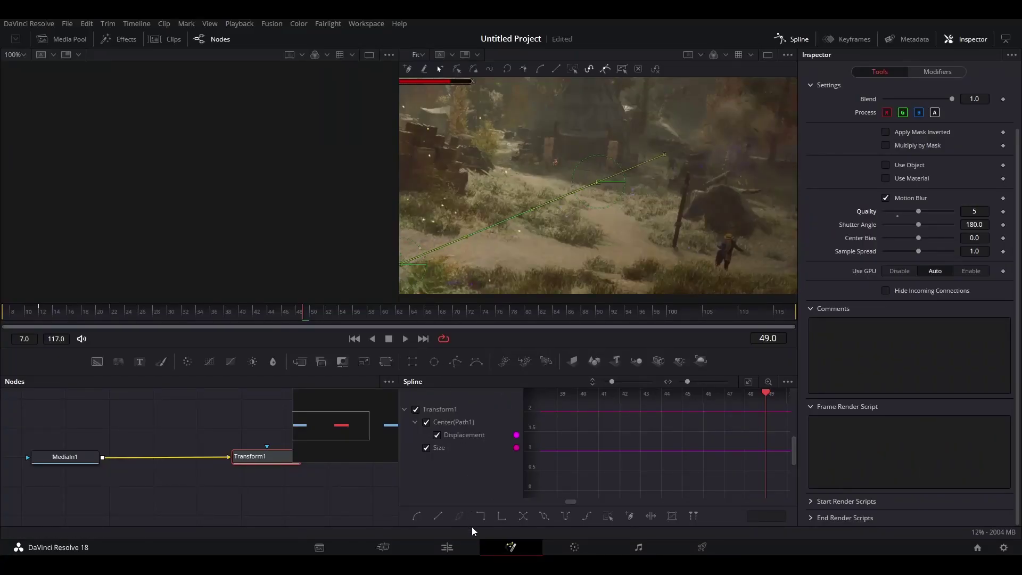
Step: On the Edit page, play the motion-blurred zoom twice from before the adjustment clip
click(449, 547)
drag(654, 323, 581, 323)
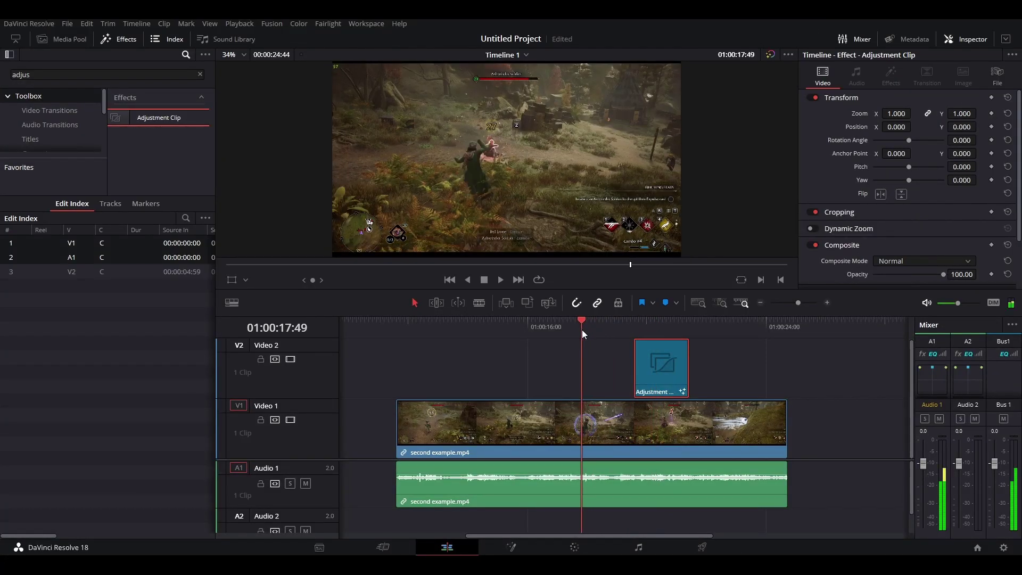
key(space)
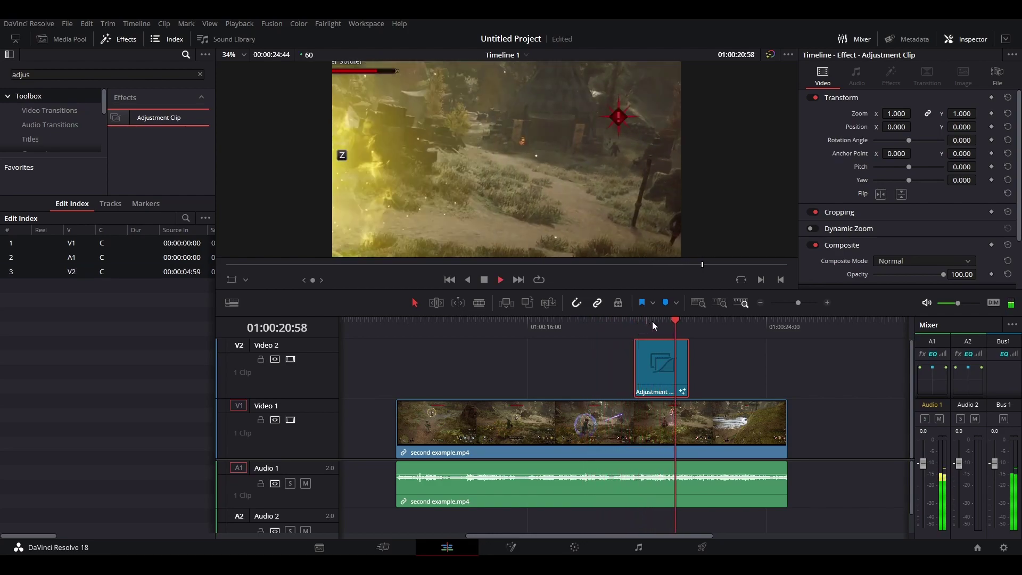
drag(697, 324, 579, 324)
key(space)
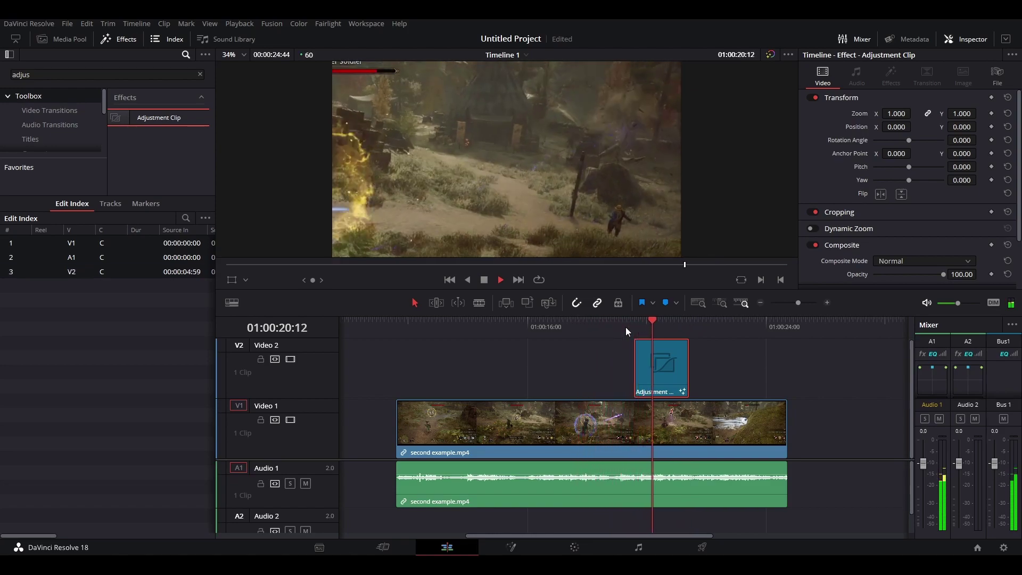
key(space)
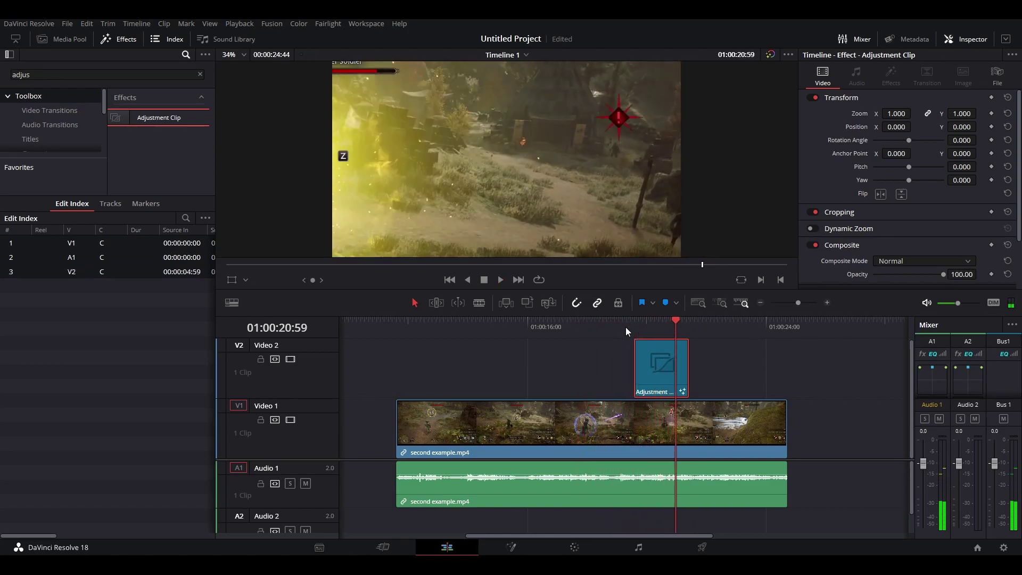